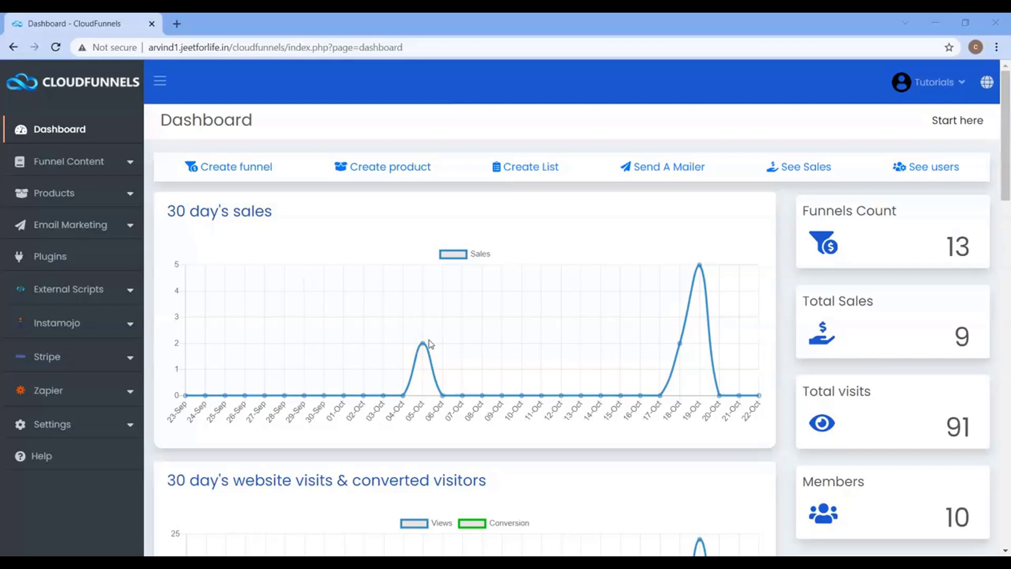
Open the GDPR settings page to the cookie consent setup.
{"action": "left_click", "coordinate": [519, 379]}
{"action": "left_click", "coordinate": [539, 376]}
{"action": "left_click", "coordinate": [67, 438]}
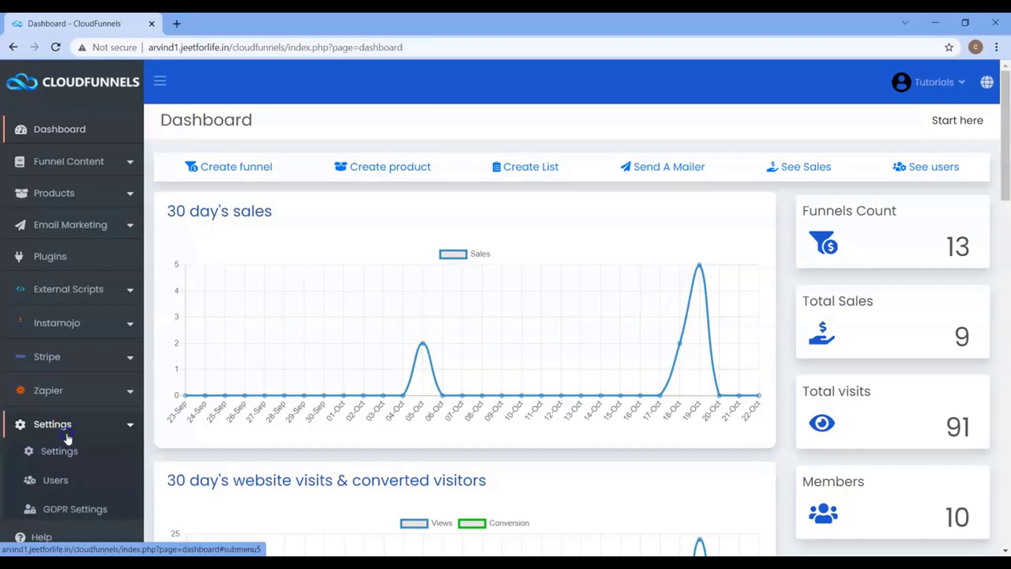
{"action": "left_click", "coordinate": [74, 507]}
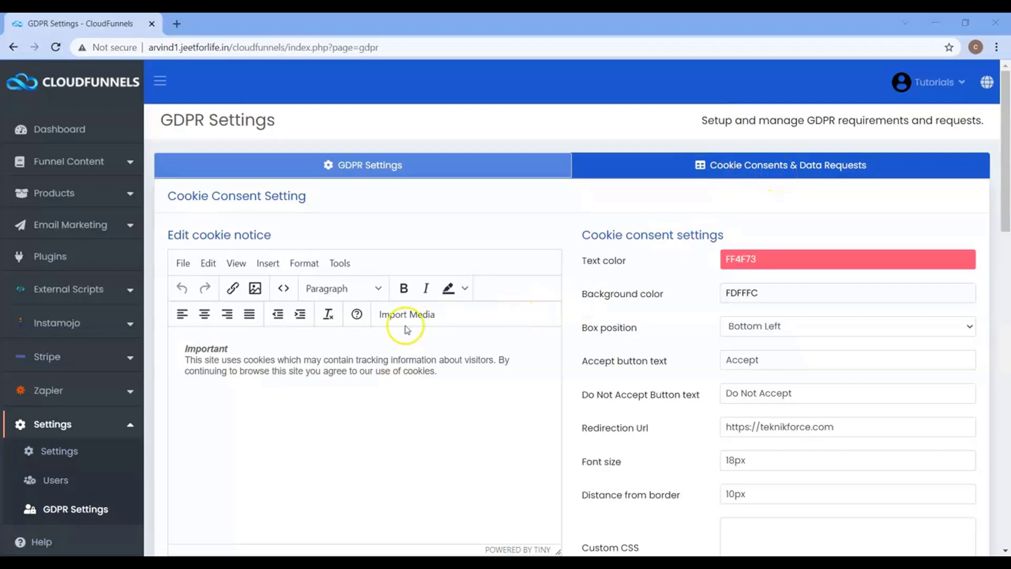
{"action": "left_click", "coordinate": [252, 201]}
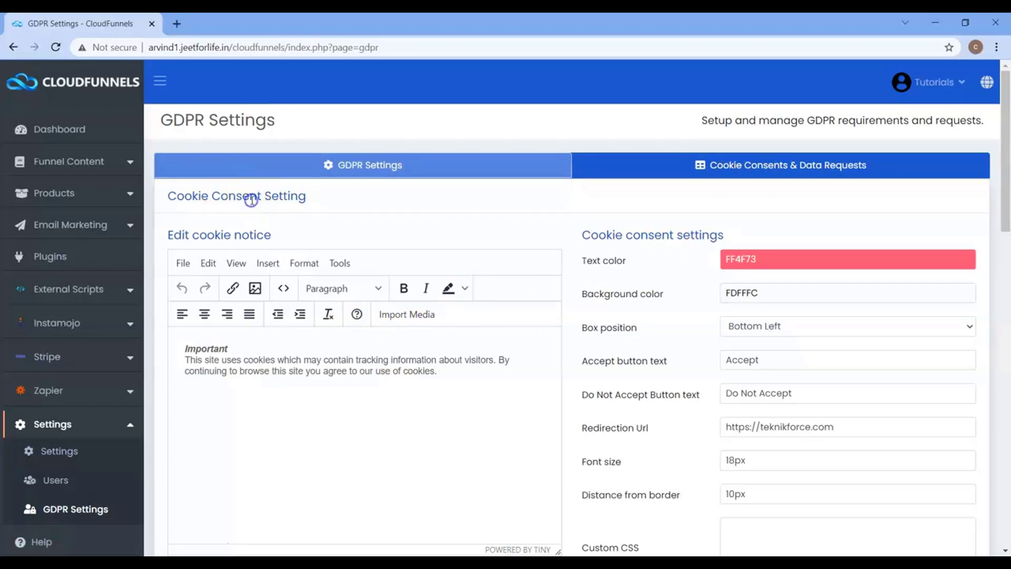
Try a green text color, 88FF38, for the cookie notice.
{"action": "left_click", "coordinate": [341, 369]}
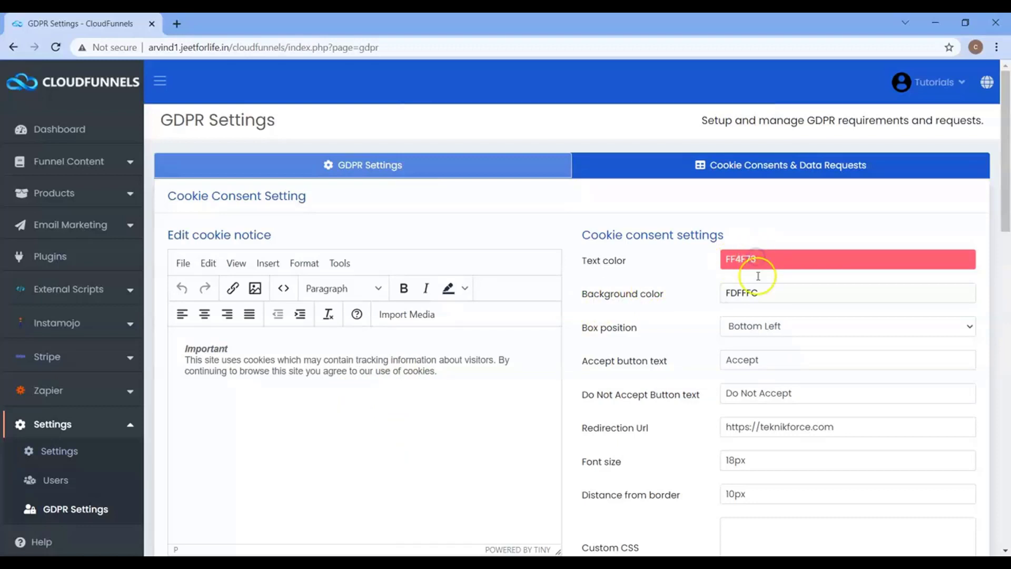
{"action": "left_click", "coordinate": [761, 293]}
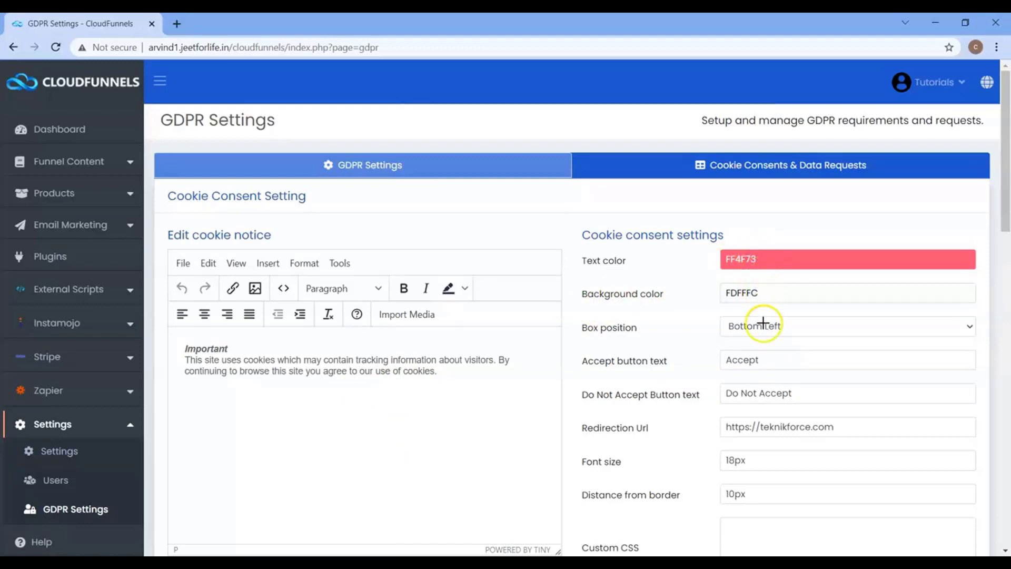
{"action": "left_click", "coordinate": [658, 361]}
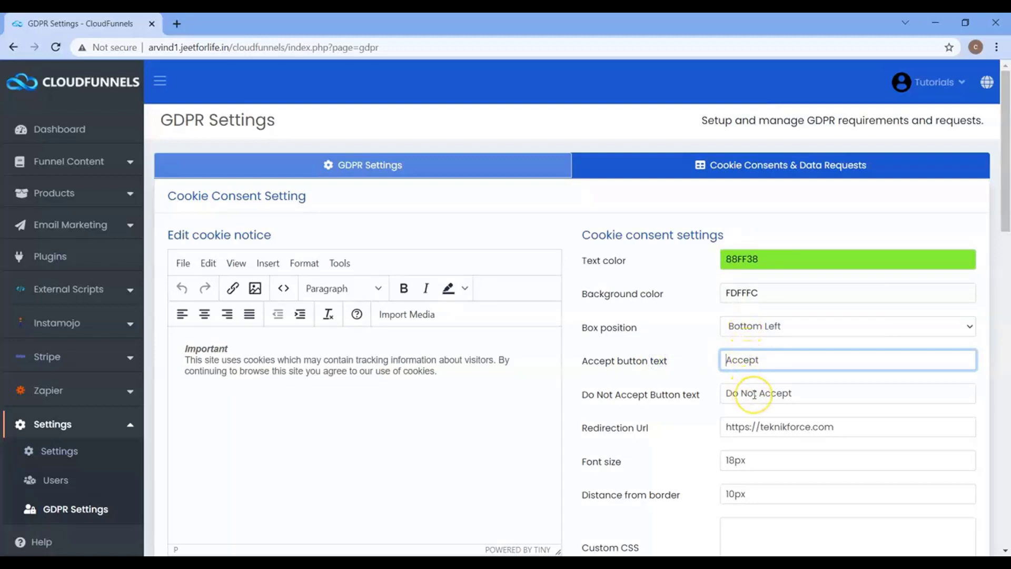
Examine the cookie consent fields for button texts, redirection URL, font size, distance from border and custom CSS.
{"action": "scroll", "coordinate": [755, 394], "scroll_direction": "down", "scroll_amount": 2}
{"action": "scroll", "coordinate": [859, 306], "scroll_direction": "up", "scroll_amount": 1}
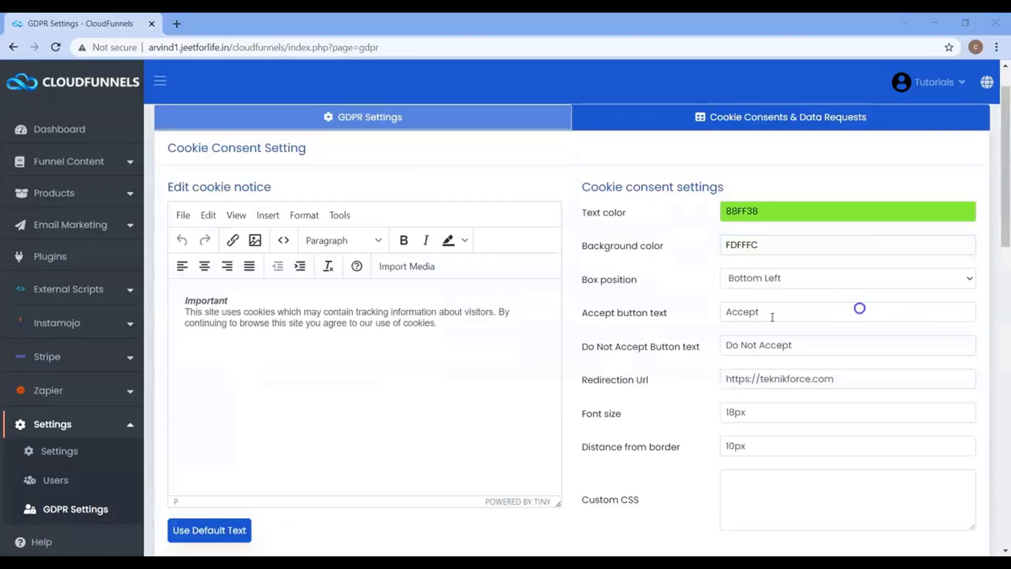
{"action": "left_click", "coordinate": [767, 314]}
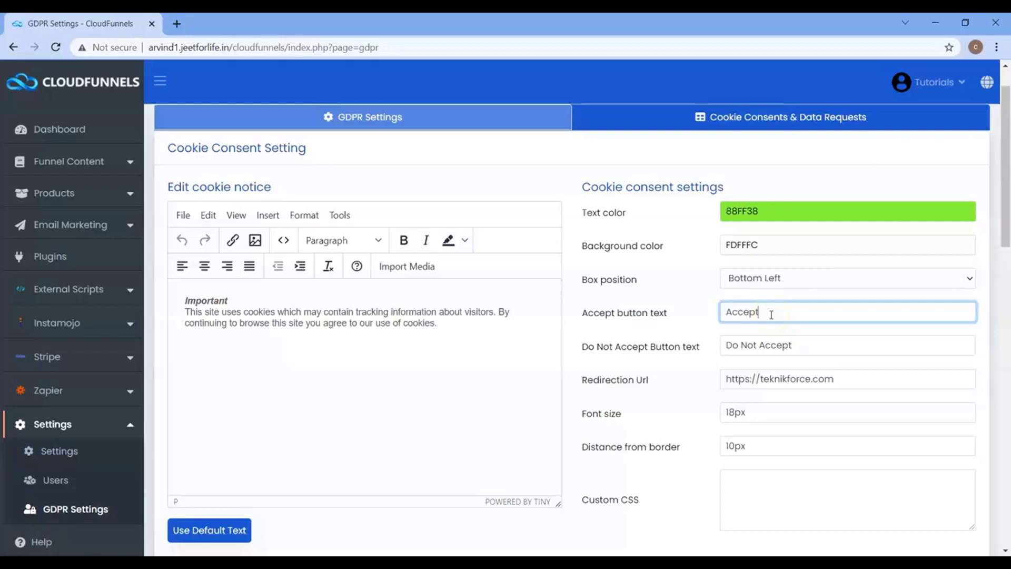
{"action": "left_click", "coordinate": [720, 348]}
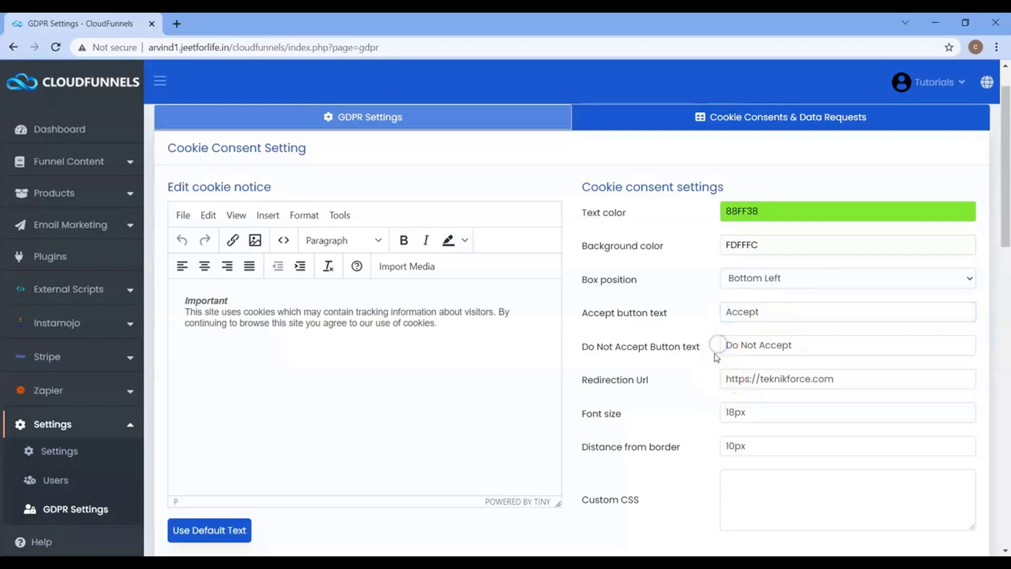
{"action": "left_click", "coordinate": [739, 351]}
{"action": "left_click", "coordinate": [791, 346]}
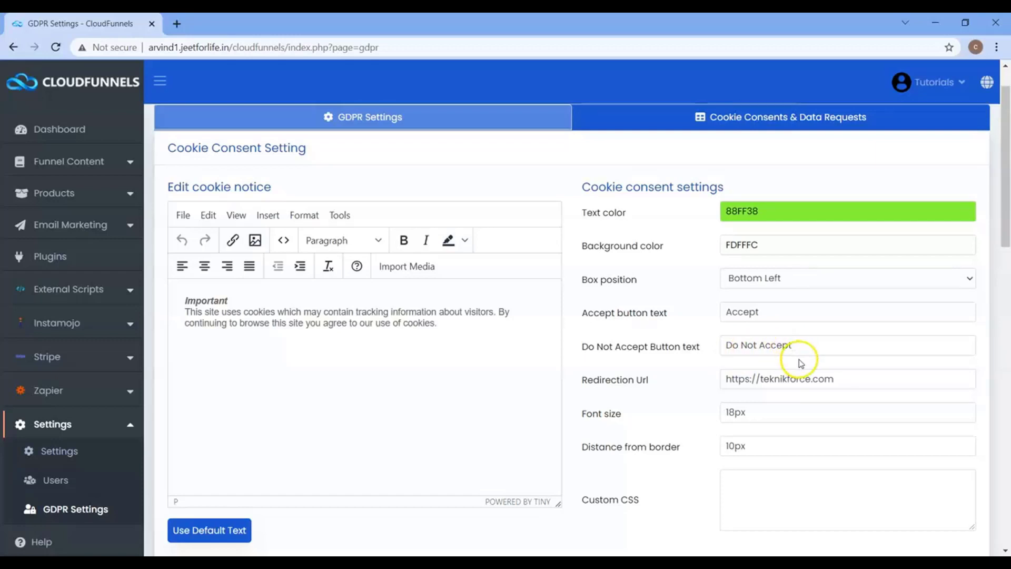
{"action": "left_click", "coordinate": [795, 375]}
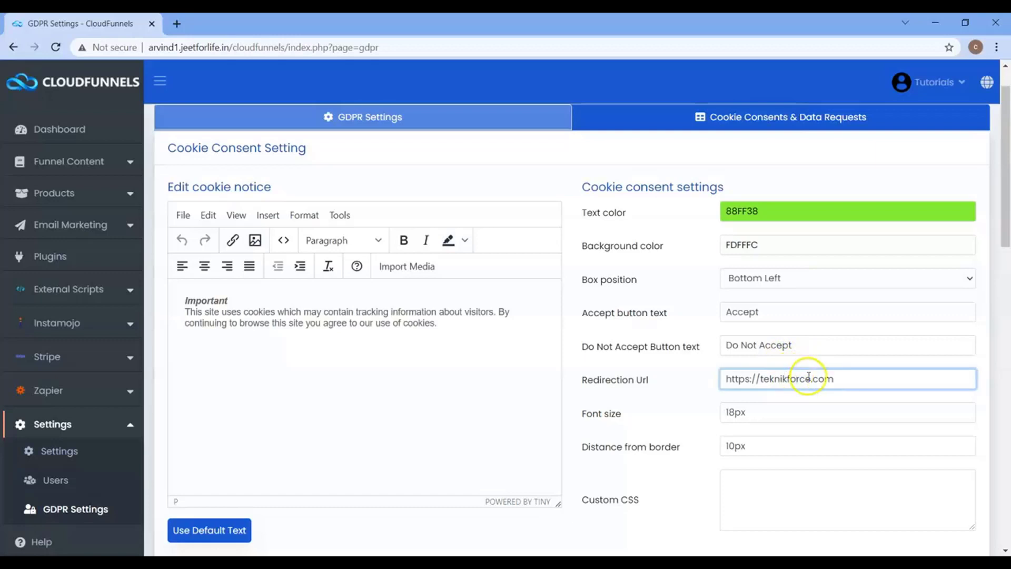
{"action": "left_click", "coordinate": [832, 378]}
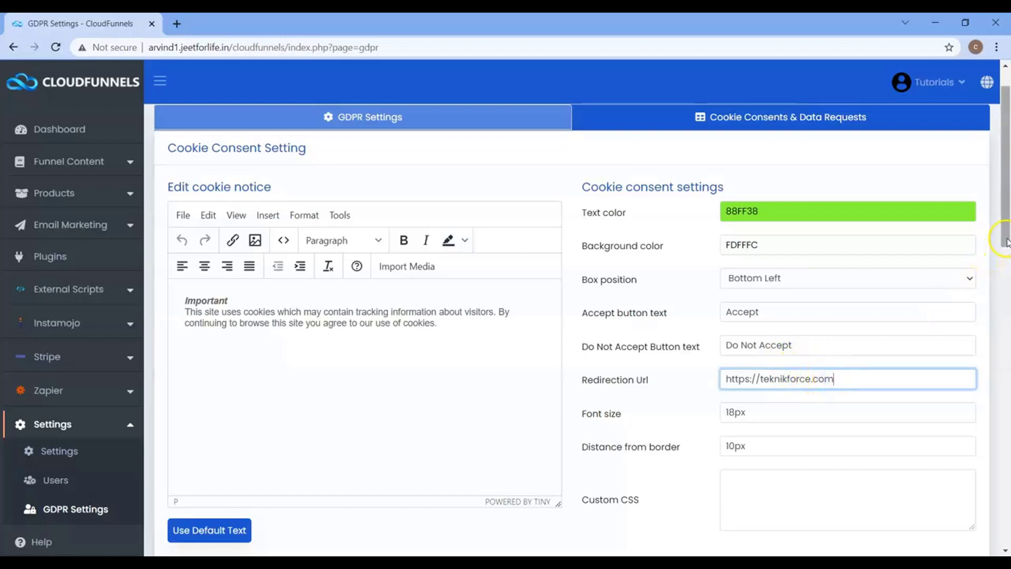
{"action": "left_click_drag", "start_coordinate": [1003, 235], "coordinate": [971, 271]}
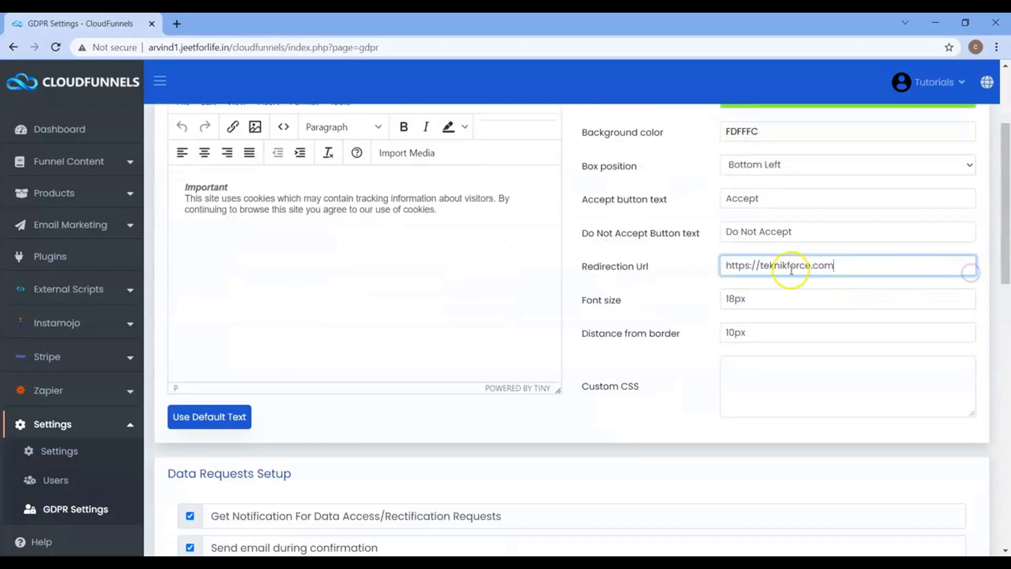
{"action": "left_click", "coordinate": [824, 265]}
{"action": "scroll", "coordinate": [845, 267], "scroll_direction": "down", "scroll_amount": 2}
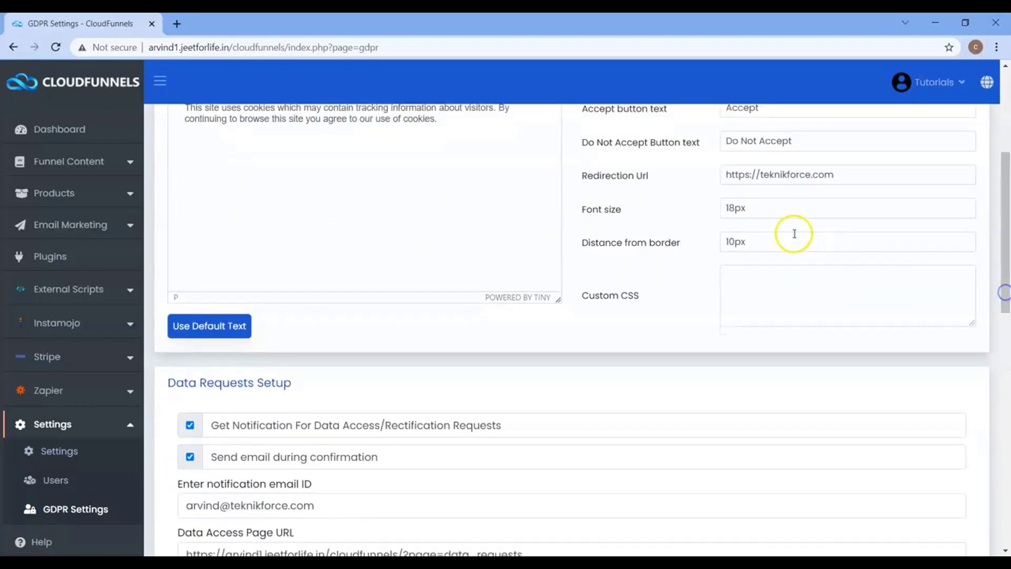
{"action": "left_click", "coordinate": [774, 211]}
{"action": "left_click", "coordinate": [755, 238]}
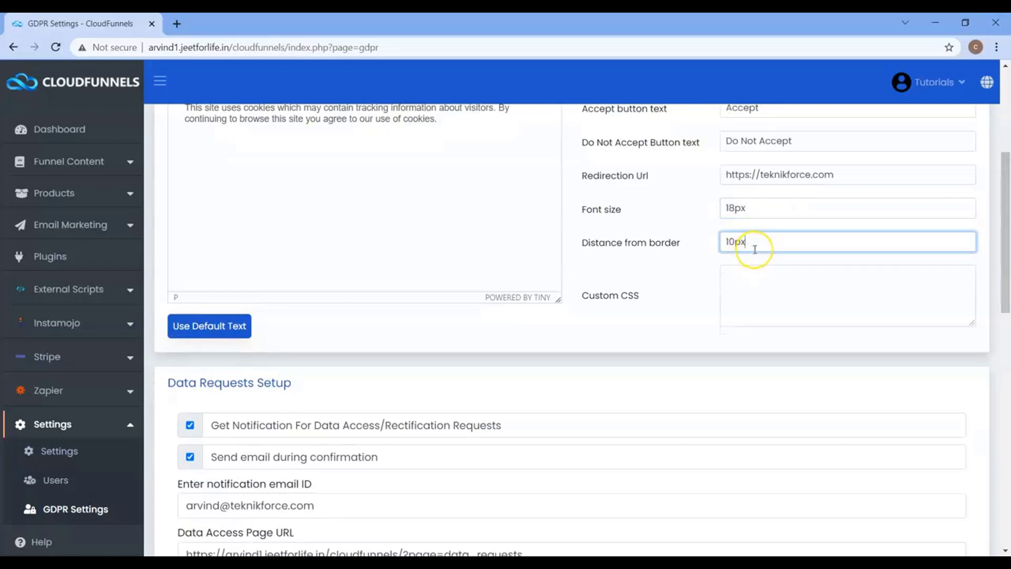
{"action": "left_click", "coordinate": [751, 284]}
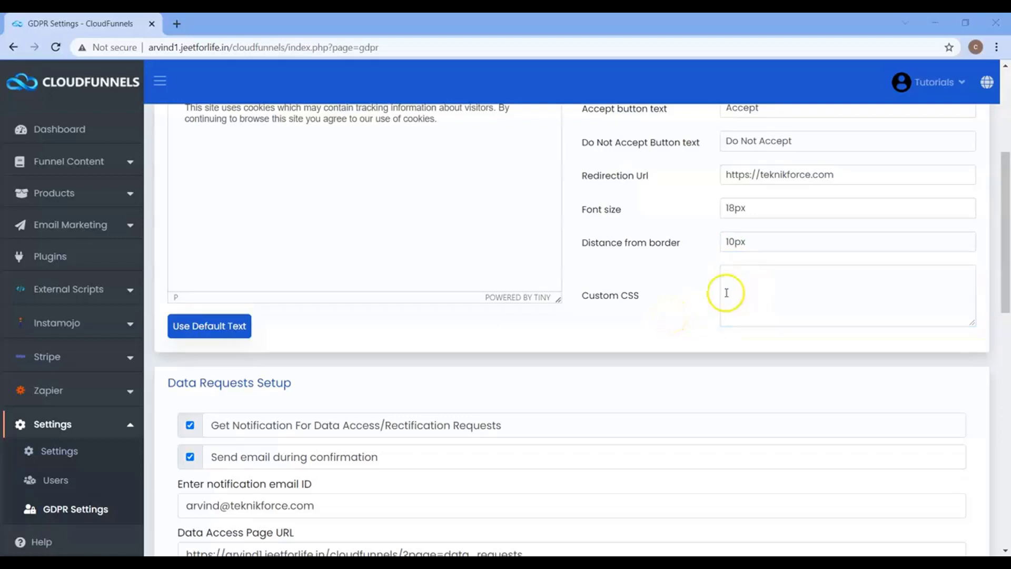
Open the Optin page settings of the email-marketing-paid funnel for editing.
{"action": "left_click", "coordinate": [124, 163]}
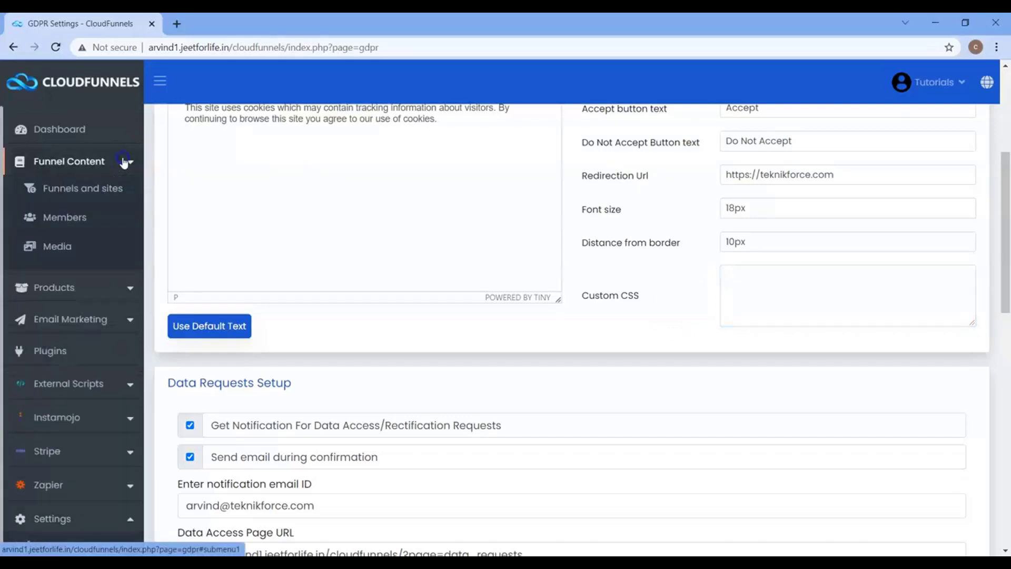
{"action": "left_click", "coordinate": [112, 189]}
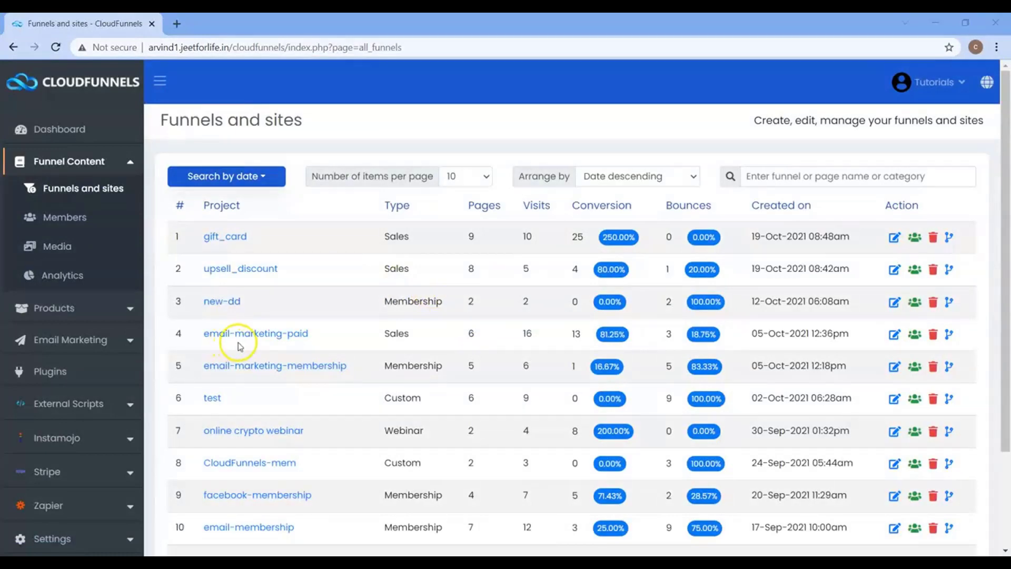
{"action": "left_click", "coordinate": [895, 336]}
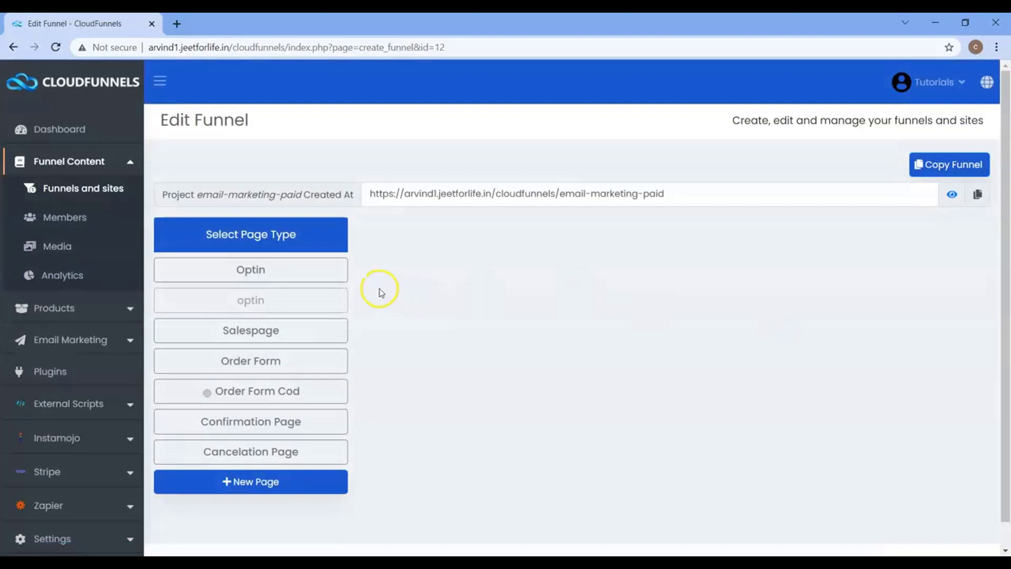
{"action": "left_click", "coordinate": [314, 269]}
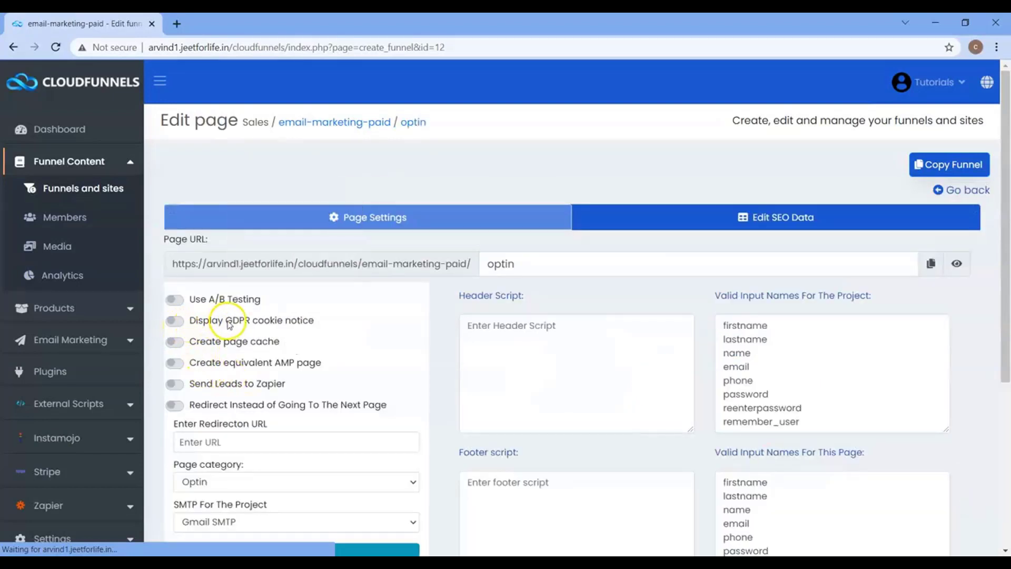
Enable the GDPR cookie notice on the optin page and save the page settings.
{"action": "left_click", "coordinate": [176, 320]}
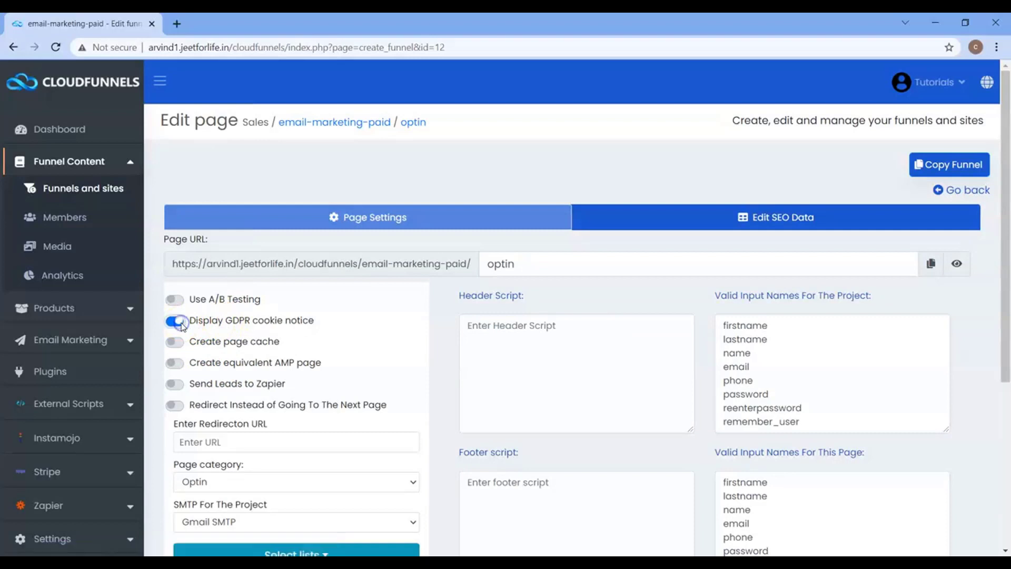
{"action": "left_click_drag", "start_coordinate": [1001, 333], "coordinate": [1004, 490]}
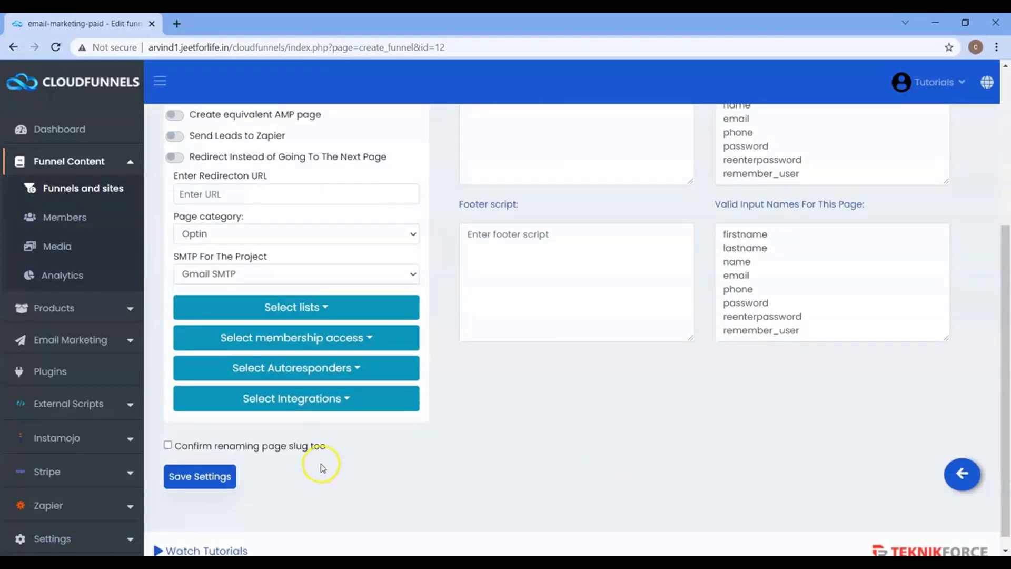
{"action": "left_click", "coordinate": [228, 477]}
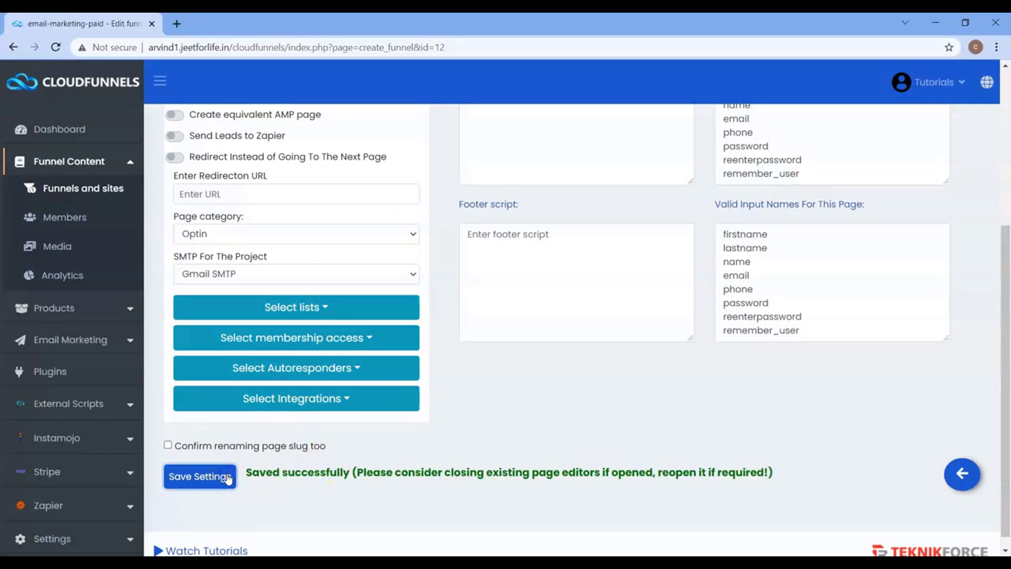
Preview the live optin page and read its cookie notice box.
{"action": "left_click_drag", "start_coordinate": [1004, 373], "coordinate": [1006, 257]}
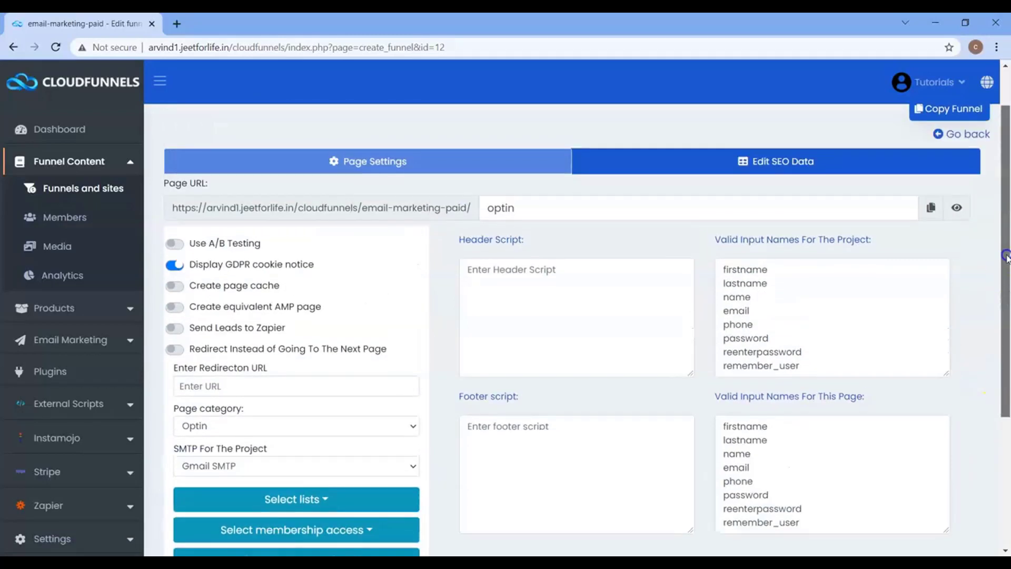
{"action": "left_click", "coordinate": [957, 208]}
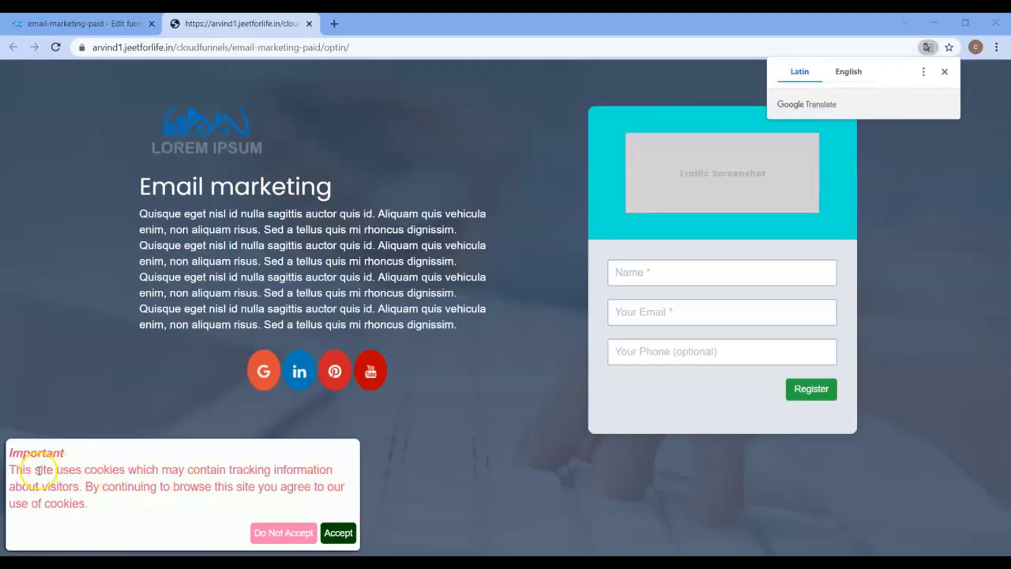
{"action": "left_click_drag", "start_coordinate": [16, 470], "coordinate": [53, 475]}
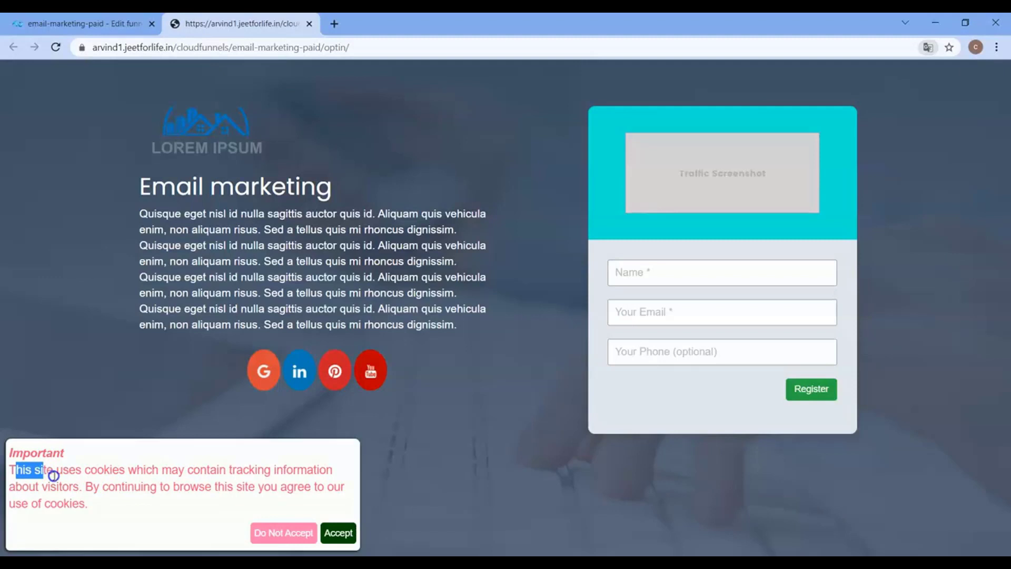
{"action": "left_click", "coordinate": [88, 501]}
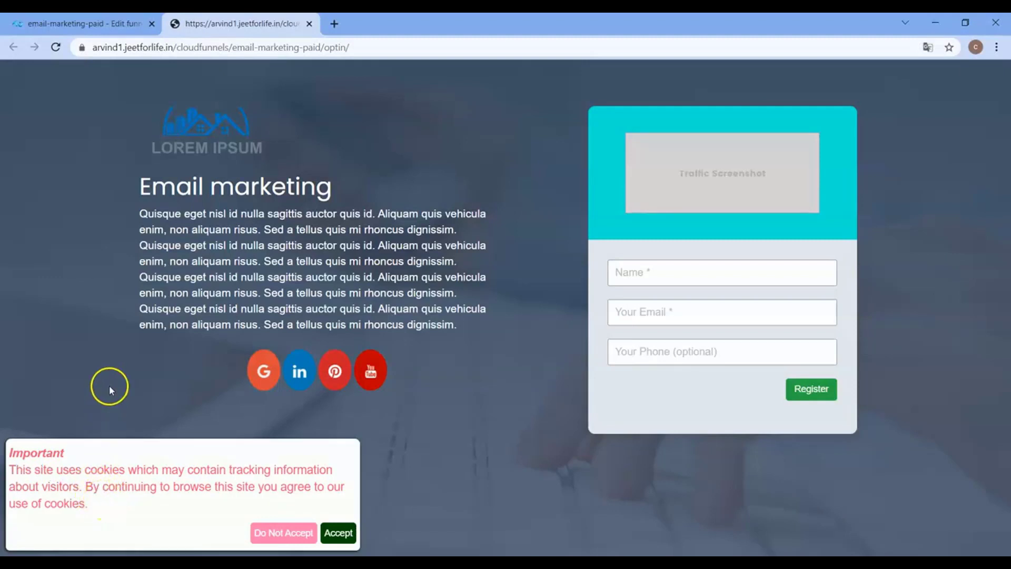
Return to the funnel editor and open the GDPR settings in a separate browser tab.
{"action": "left_click", "coordinate": [81, 23]}
{"action": "left_click_drag", "start_coordinate": [1005, 287], "coordinate": [1005, 400]}
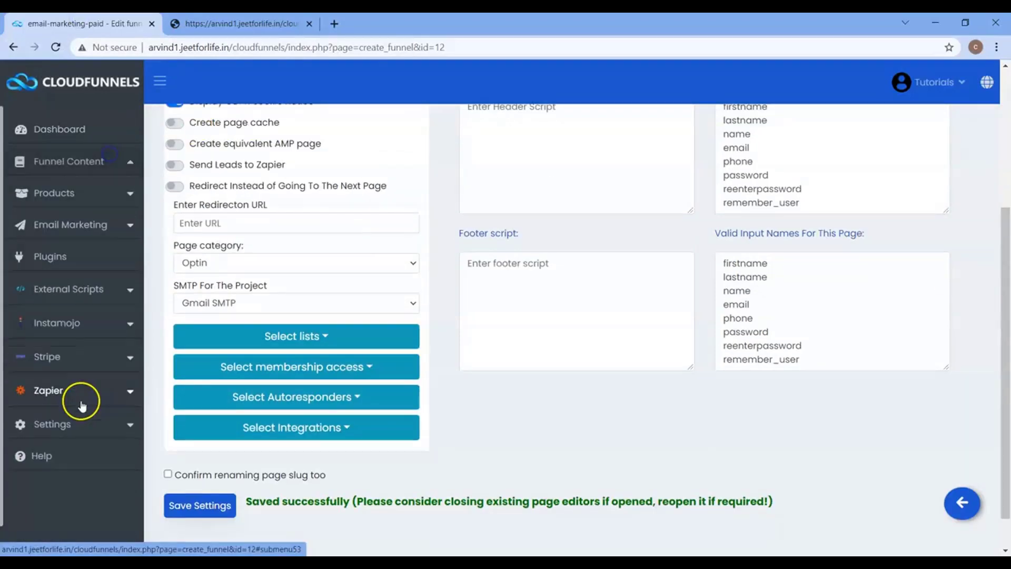
{"action": "left_click", "coordinate": [68, 424]}
{"action": "left_click", "coordinate": [71, 511], "text": "ctrl"}
{"action": "left_click", "coordinate": [395, 24]}
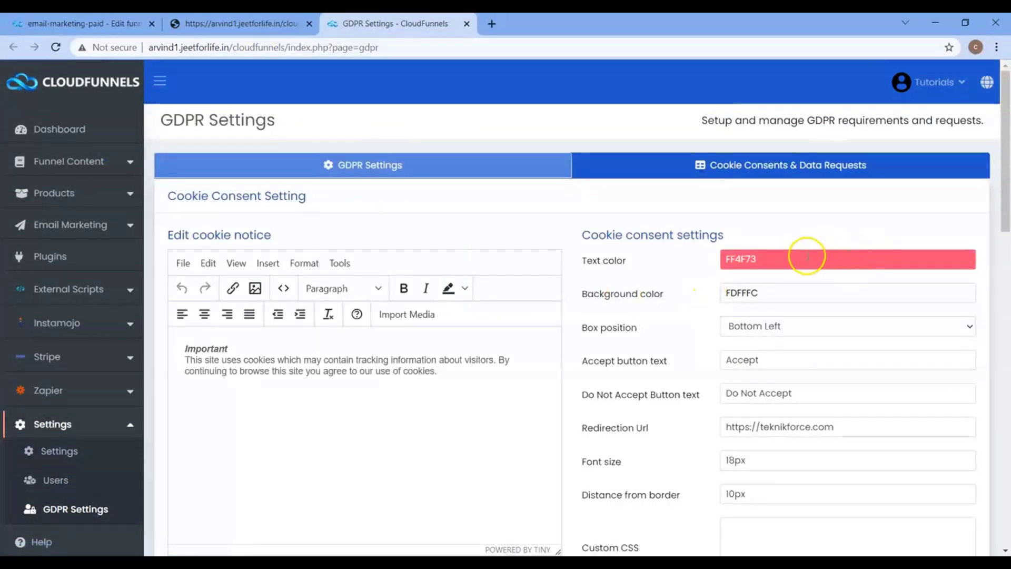
Set the cookie notice's text color to black, 000000.
{"action": "left_click", "coordinate": [773, 259]}
{"action": "left_click", "coordinate": [750, 343]}
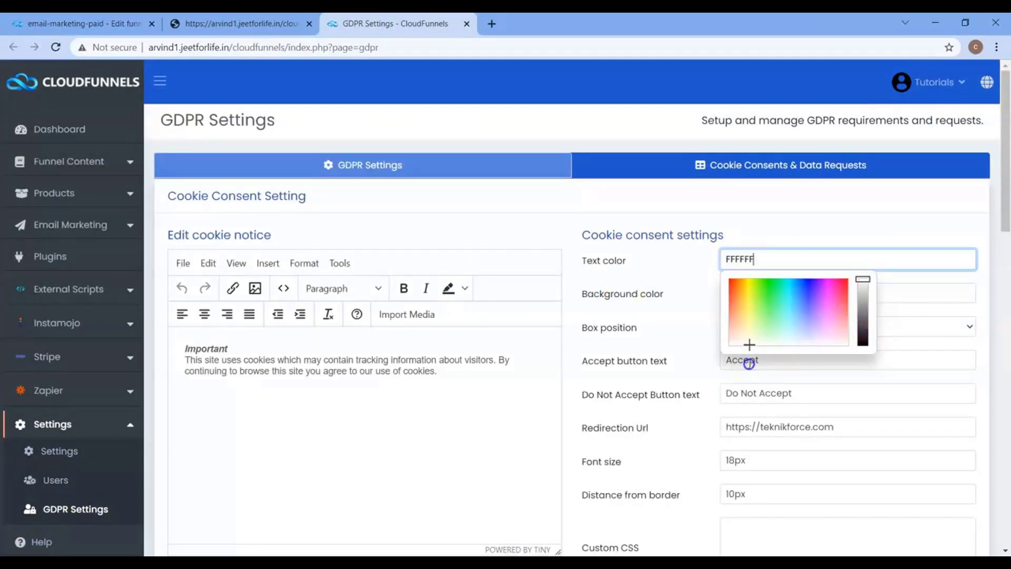
{"action": "left_click", "coordinate": [847, 339]}
{"action": "left_click_drag", "start_coordinate": [864, 277], "coordinate": [876, 371]}
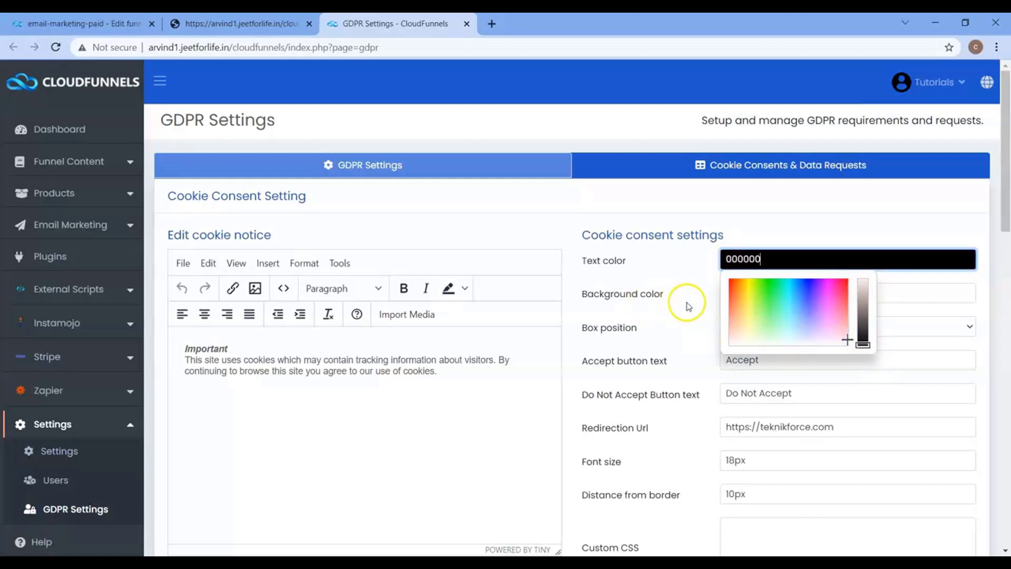
Set the cookie notice's background color to FFFFFF and its box position to Bottom Right.
{"action": "left_click", "coordinate": [764, 288]}
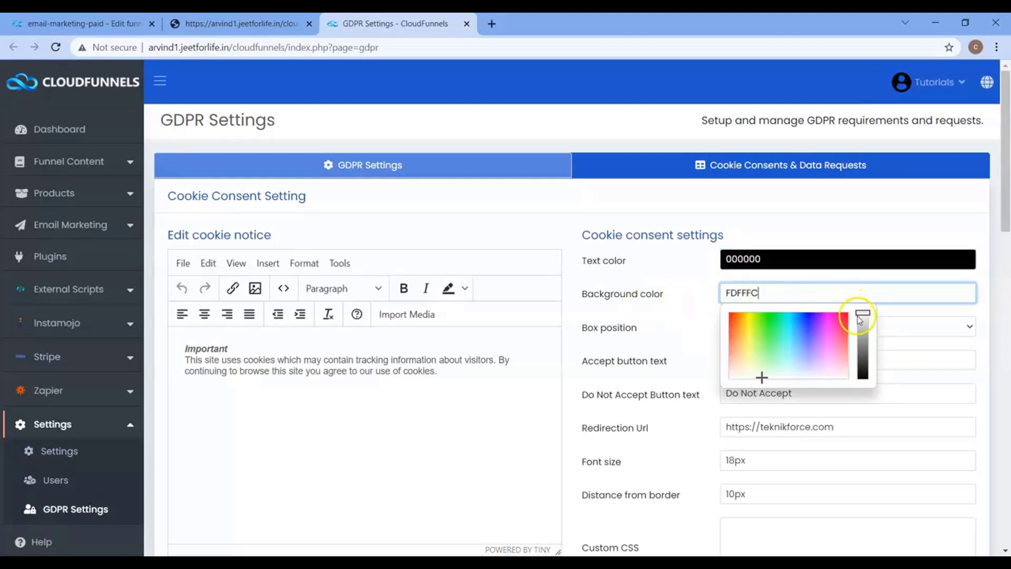
{"action": "left_click", "coordinate": [753, 377]}
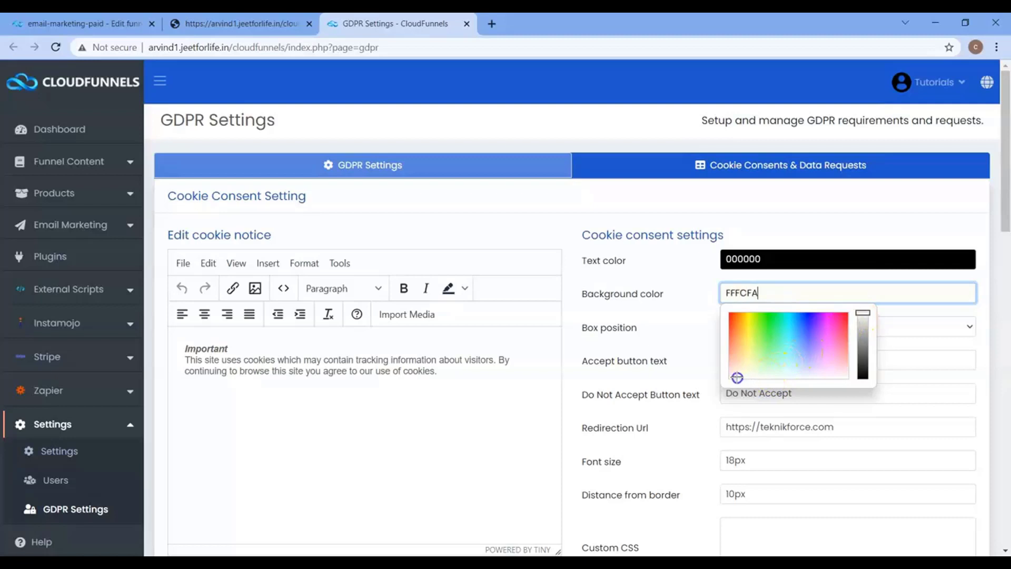
{"action": "left_click", "coordinate": [719, 378]}
{"action": "left_click", "coordinate": [745, 328]}
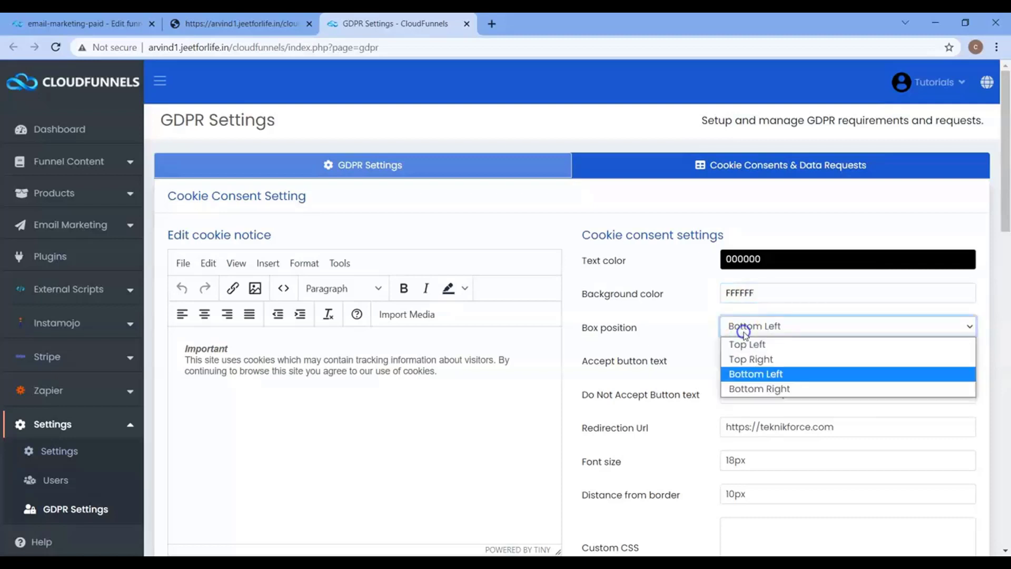
{"action": "left_click", "coordinate": [759, 388]}
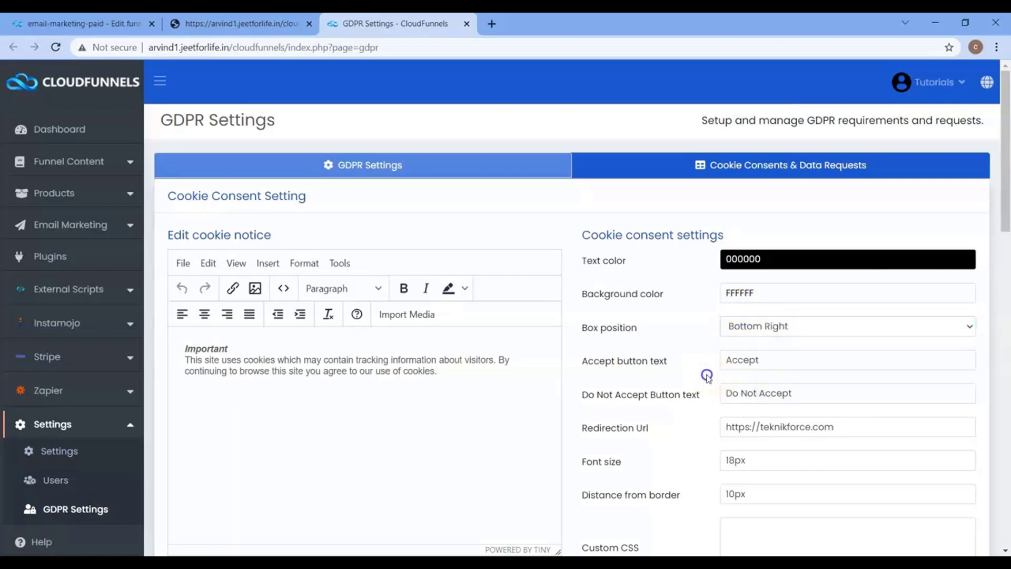
Set the cookie notice's accept button text to OK and its do-not-accept button text to Don't Accept.
{"action": "left_click", "coordinate": [780, 356]}
{"action": "key", "text": "BackSpace"}
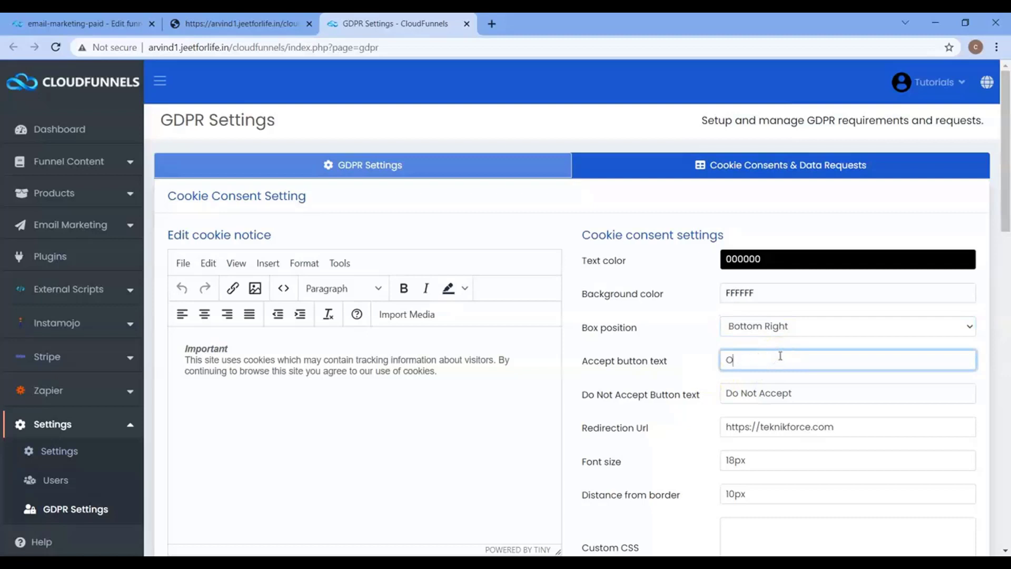
{"action": "type", "text": "OK"}
{"action": "left_click", "coordinate": [798, 384]}
{"action": "key", "text": "ctrl+a"}
{"action": "type", "text": "D"}
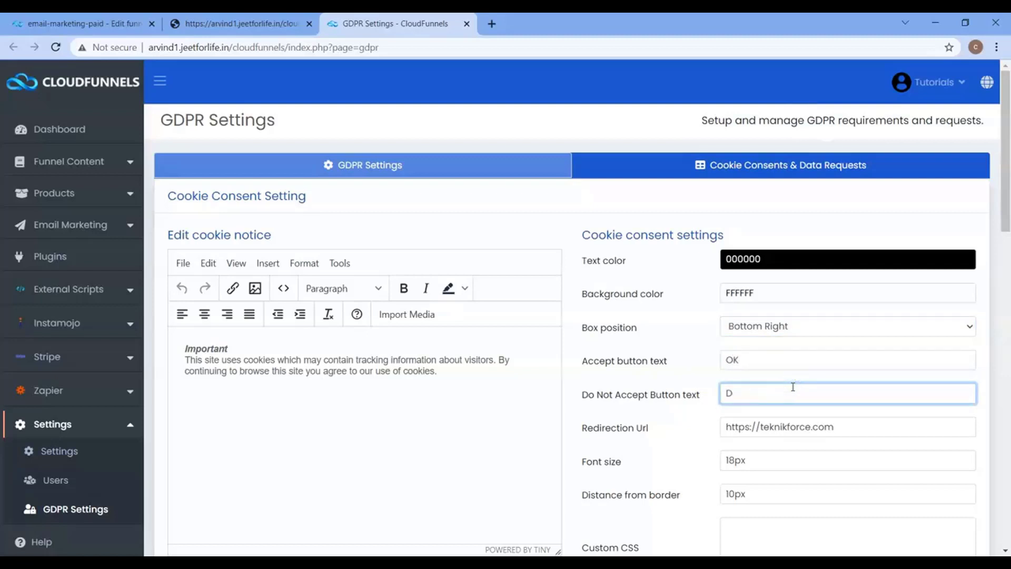
{"action": "type", "text": "on't Accept"}
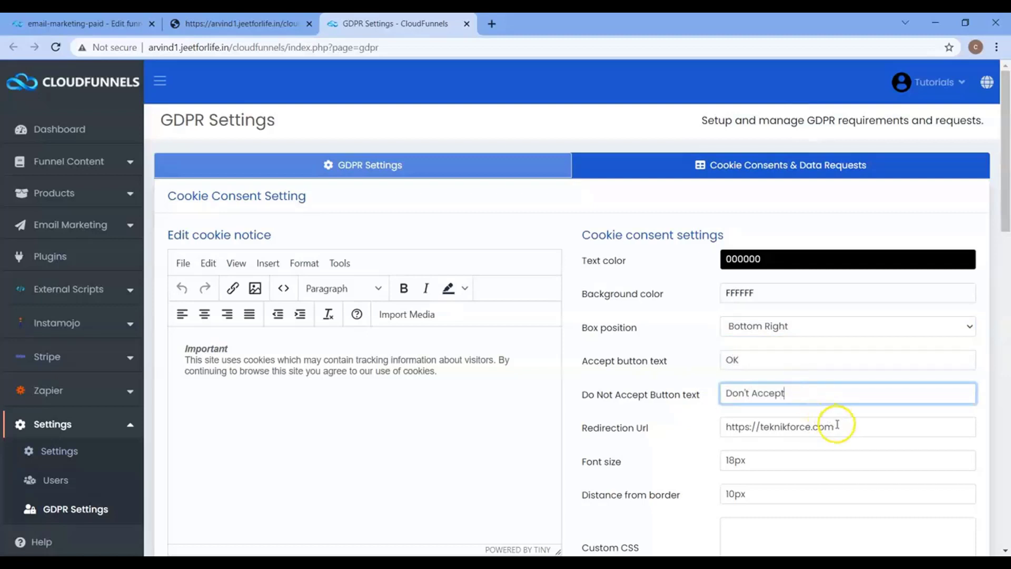
Check the redirection URL for declined cookies and save the GDPR settings.
{"action": "left_click", "coordinate": [836, 426]}
{"action": "left_click_drag", "start_coordinate": [1004, 222], "coordinate": [1004, 259]}
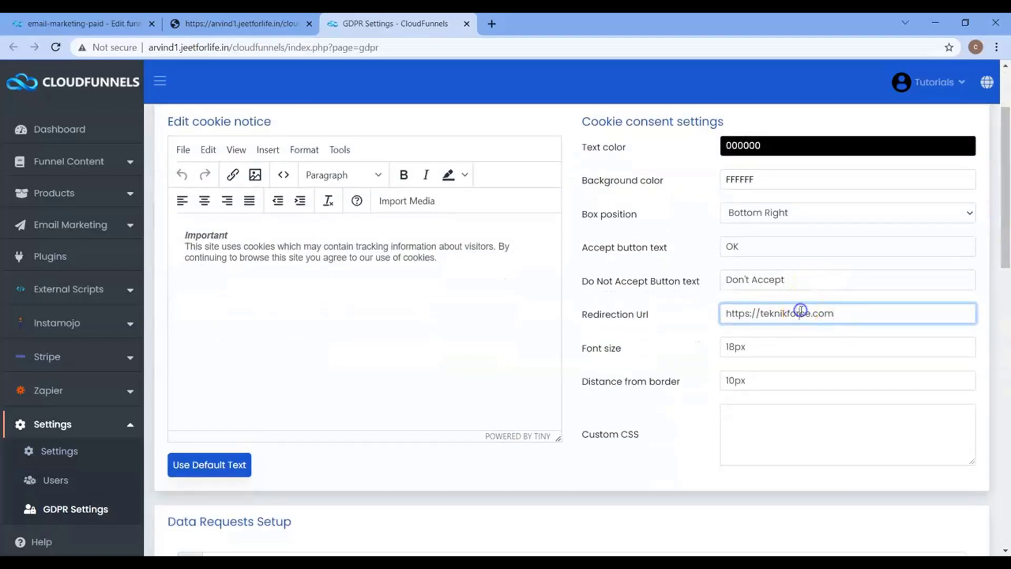
{"action": "left_click_drag", "start_coordinate": [821, 311], "coordinate": [786, 323]}
{"action": "left_click", "coordinate": [775, 318]}
{"action": "left_click_drag", "start_coordinate": [1003, 260], "coordinate": [1003, 532]}
{"action": "left_click", "coordinate": [968, 494]}
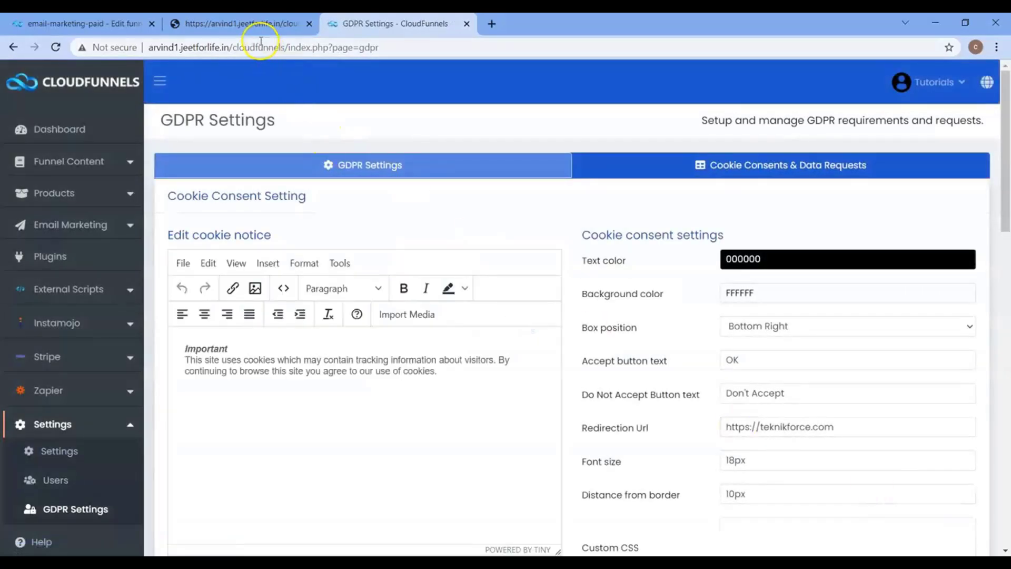
Reload the live optin page, read the updated cookie notice, and test its Don't Accept option before going back to the page.
{"action": "left_click", "coordinate": [251, 29]}
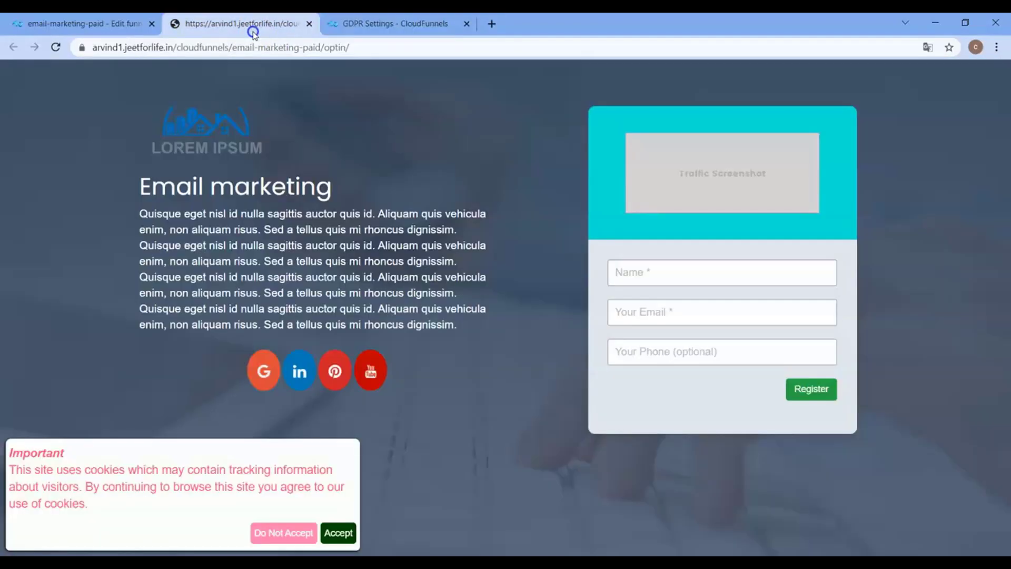
{"action": "left_click", "coordinate": [57, 47]}
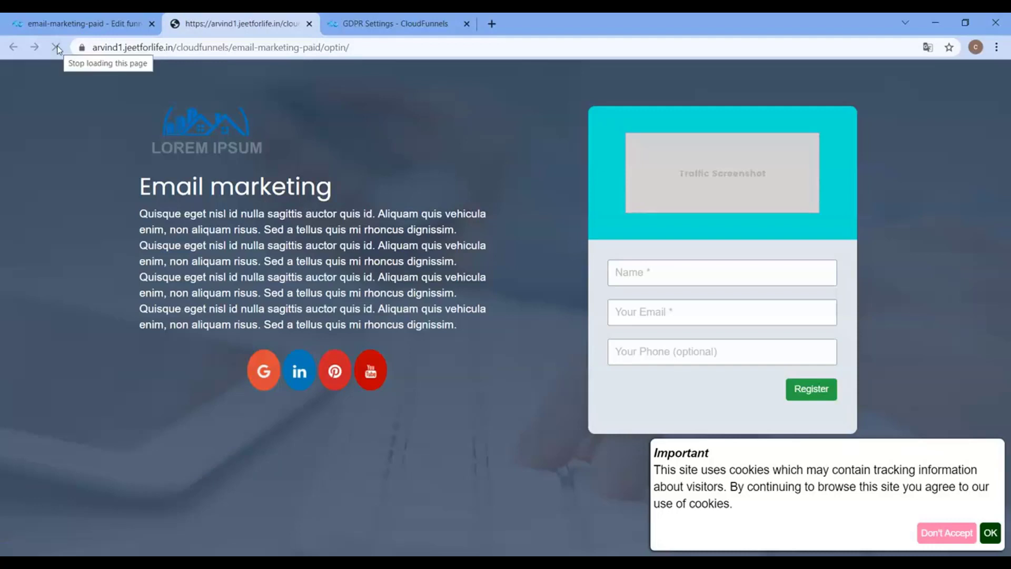
{"action": "left_click_drag", "start_coordinate": [659, 469], "coordinate": [724, 485]}
{"action": "left_click", "coordinate": [758, 505]}
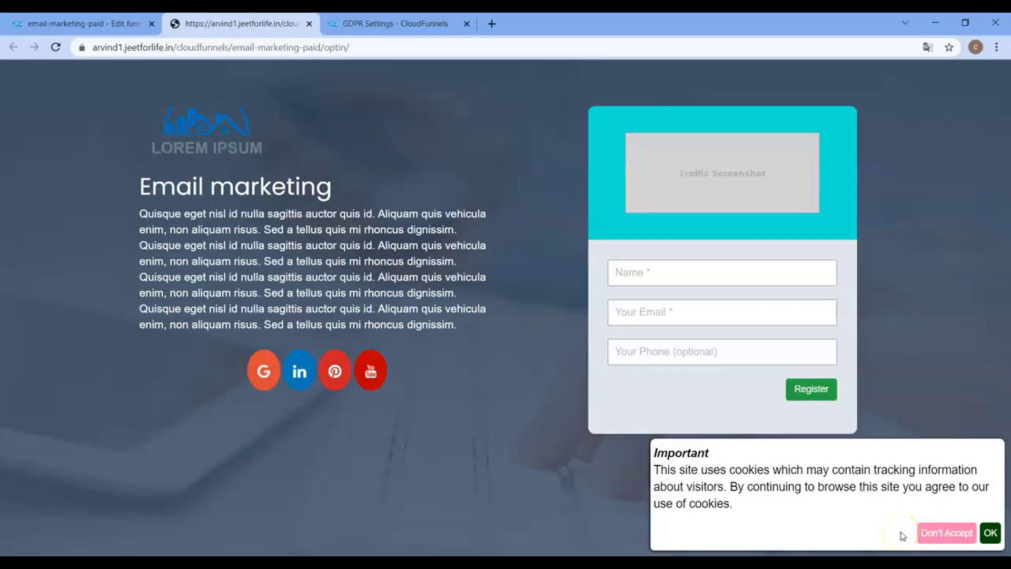
{"action": "left_click", "coordinate": [928, 533]}
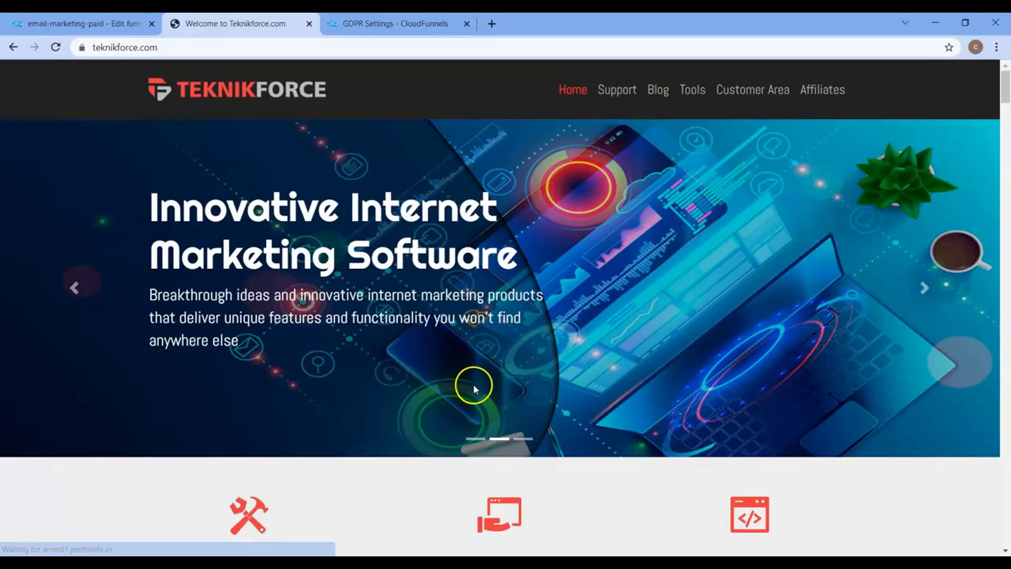
{"action": "left_click", "coordinate": [13, 47]}
Return to the GDPR settings and review the Data Requests Setup notification options and notification email field.
{"action": "key", "text": "ctrl+Tab"}
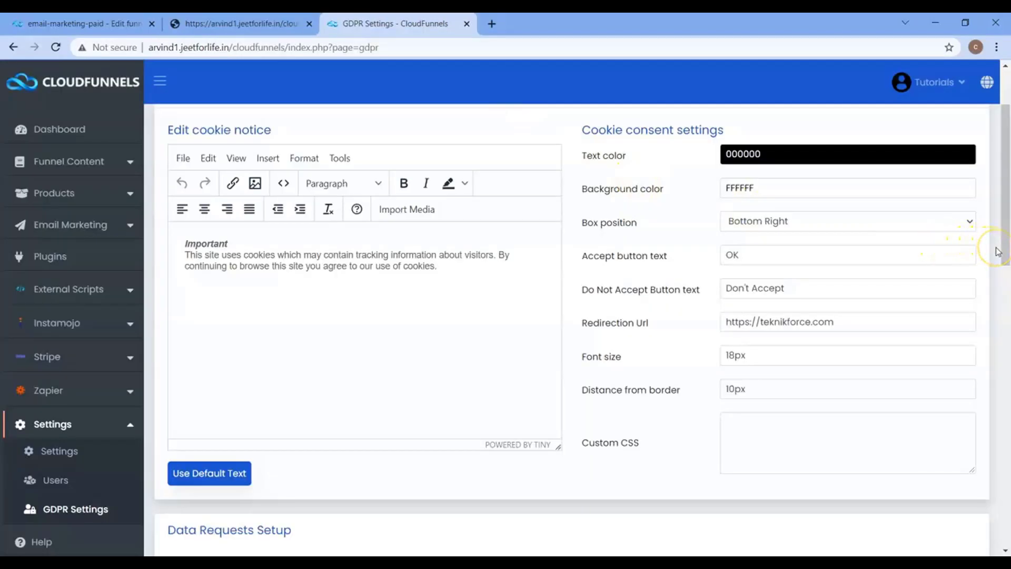
{"action": "scroll", "coordinate": [553, 339], "scroll_direction": "down", "scroll_amount": 4}
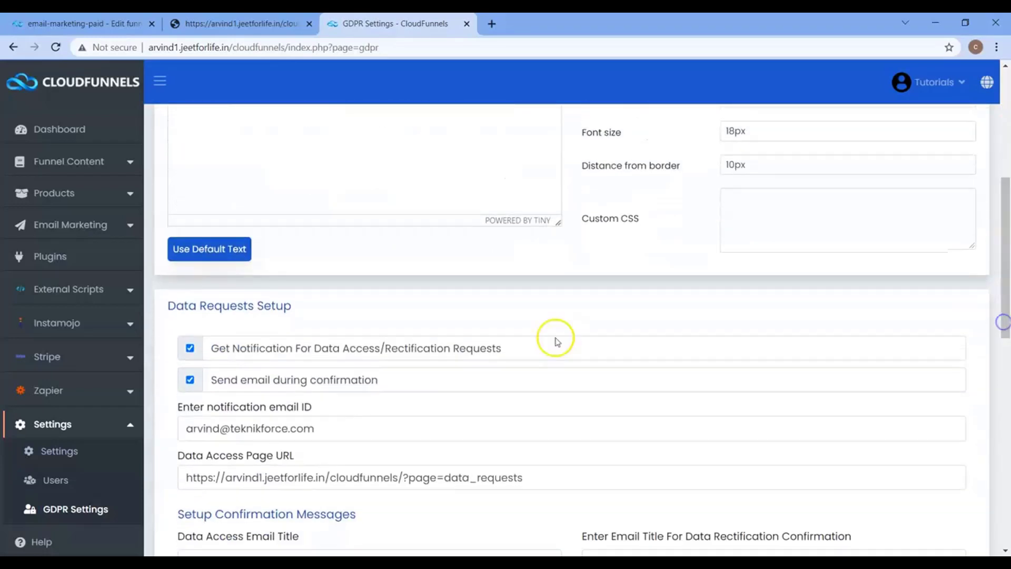
{"action": "scroll", "coordinate": [244, 309], "scroll_direction": "down", "scroll_amount": 3}
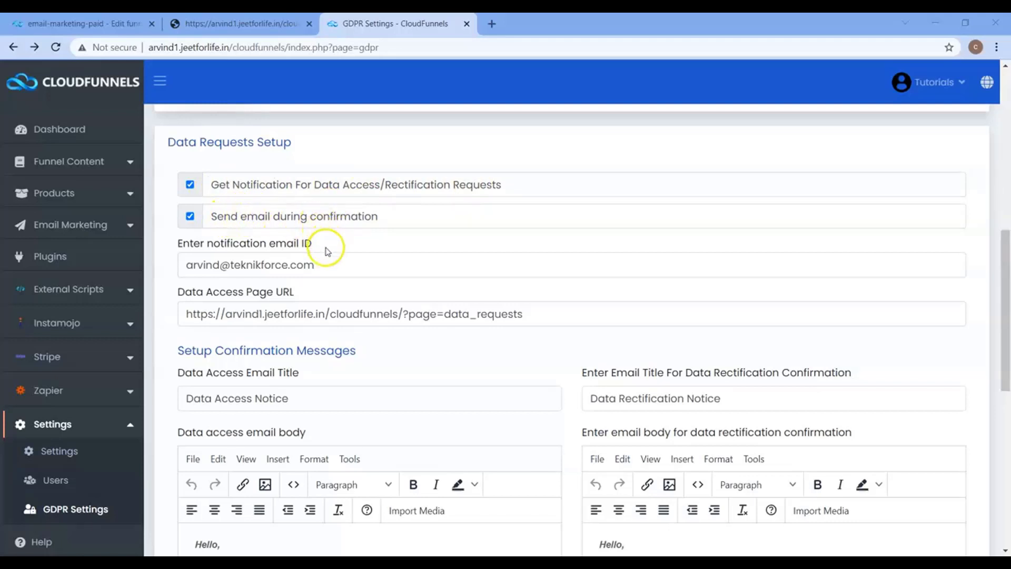
{"action": "left_click", "coordinate": [289, 267]}
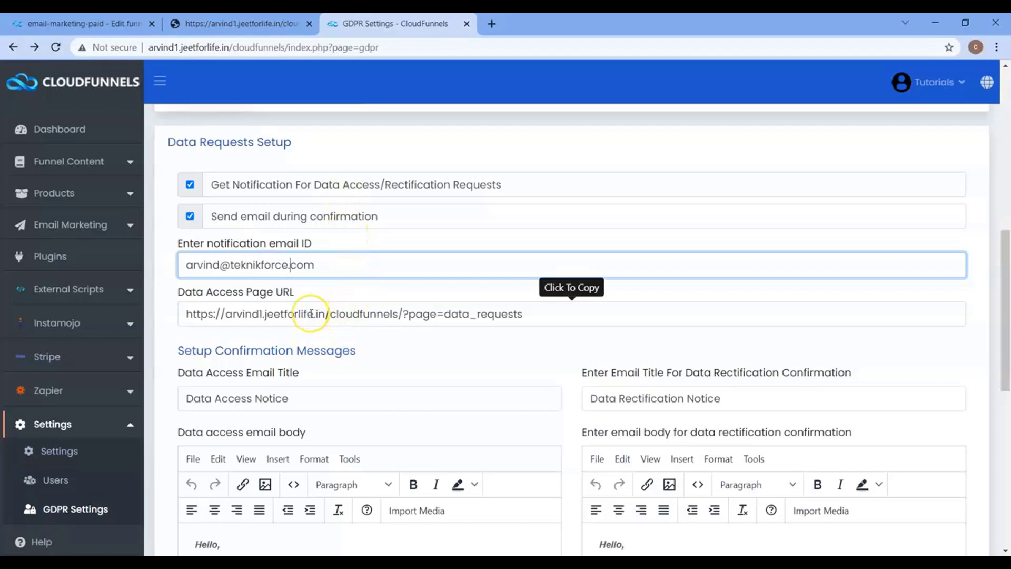
Copy the Data Access Page URL and open it in a new browser tab.
{"action": "left_click", "coordinate": [341, 313]}
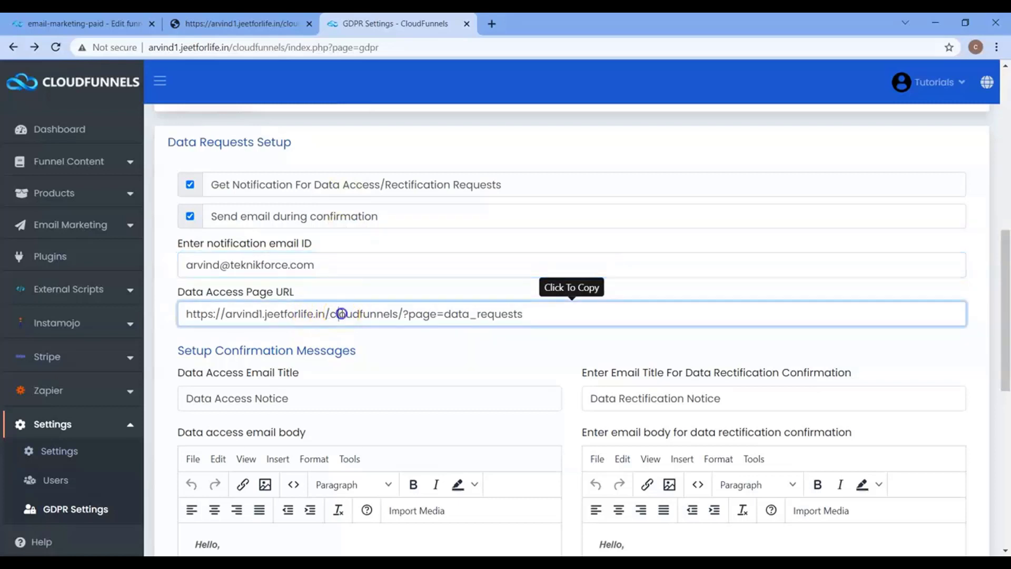
{"action": "left_click", "coordinate": [492, 23]}
{"action": "left_click", "coordinate": [491, 45]}
{"action": "type", "text": "https://arvind1.jeetforlife.in/cloudfunnels/?page=data_requests"}
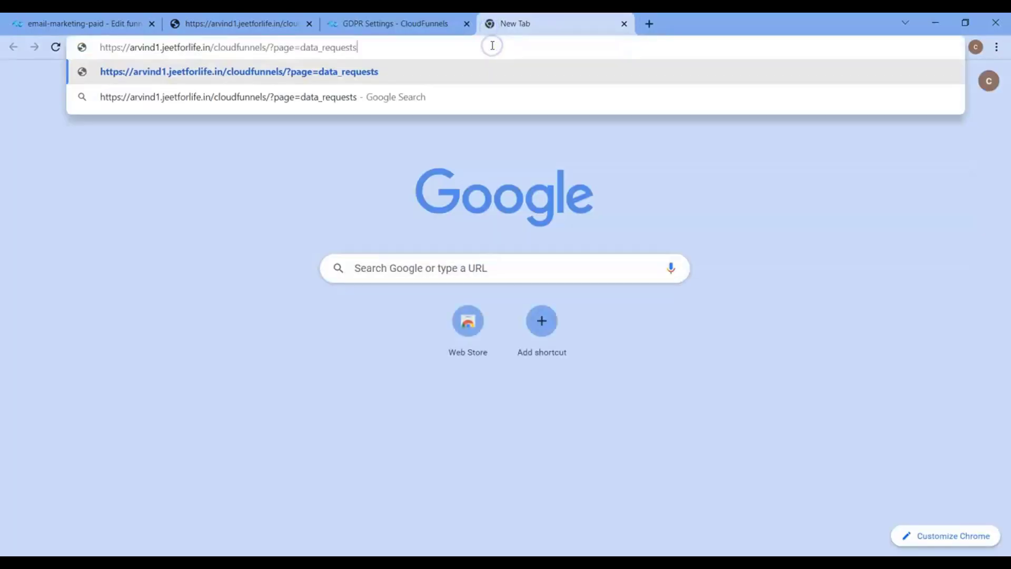
{"action": "key", "text": "Return"}
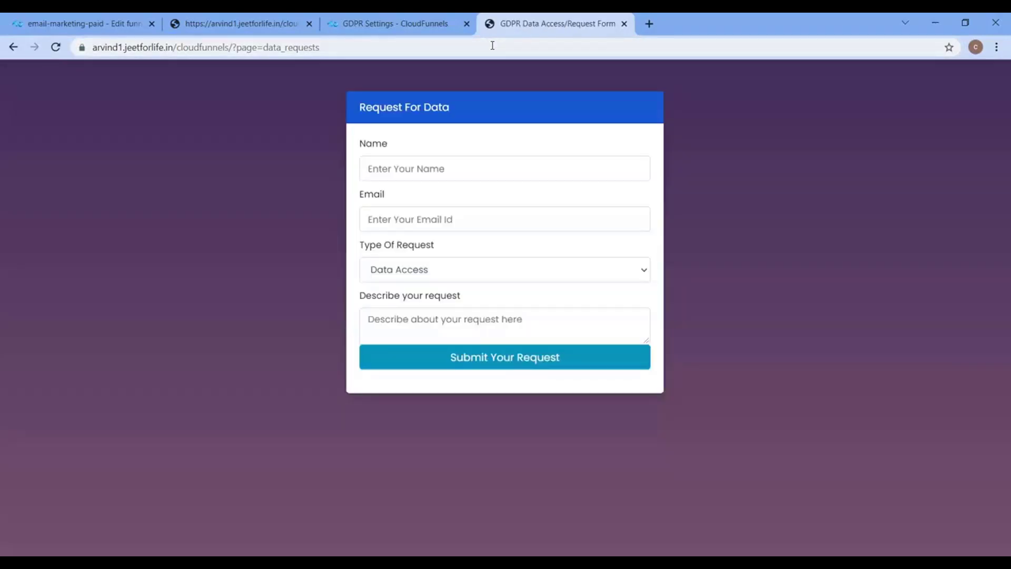
Fill in the requester's name and email address in the Request For Data form.
{"action": "left_click", "coordinate": [515, 99]}
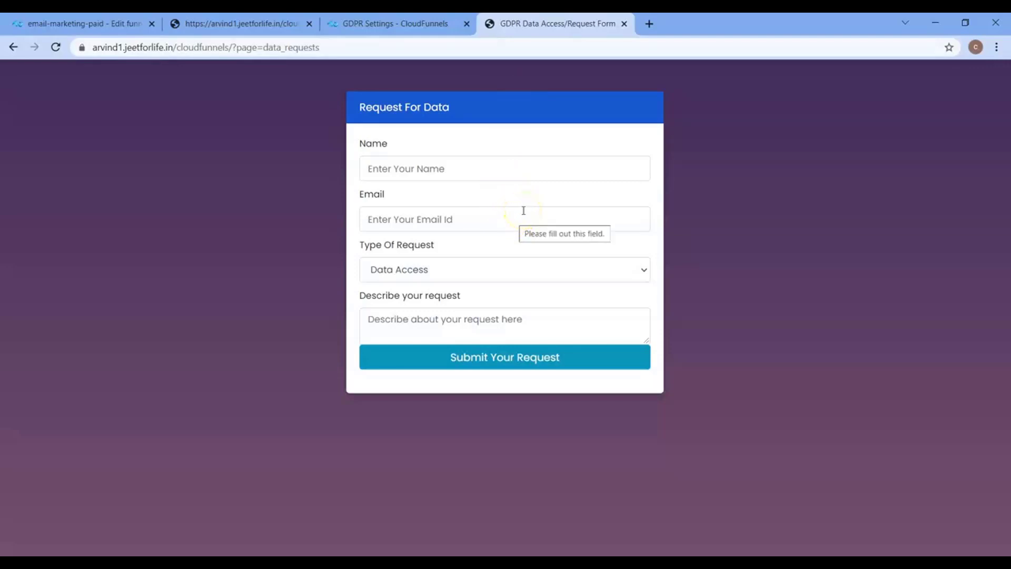
{"action": "left_click", "coordinate": [429, 173]}
{"action": "left_click", "coordinate": [423, 199]}
{"action": "left_click", "coordinate": [432, 223]}
{"action": "left_click", "coordinate": [413, 250]}
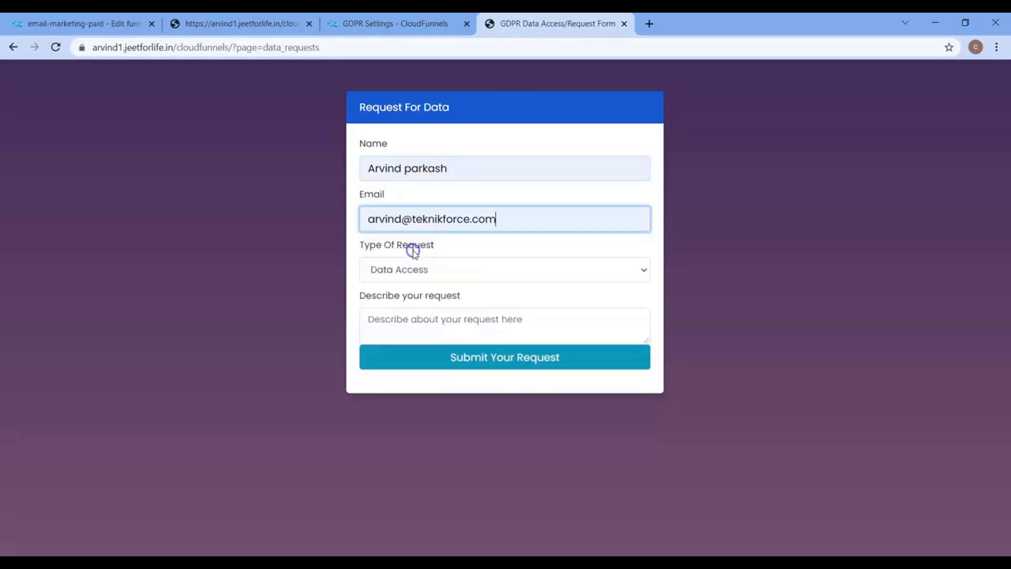
Set the request type to Data Rectification, describe the request as "tutorial", and submit the form.
{"action": "left_click", "coordinate": [415, 269]}
{"action": "left_click", "coordinate": [416, 304]}
{"action": "left_click", "coordinate": [422, 322]}
{"action": "type", "text": "tutorial"}
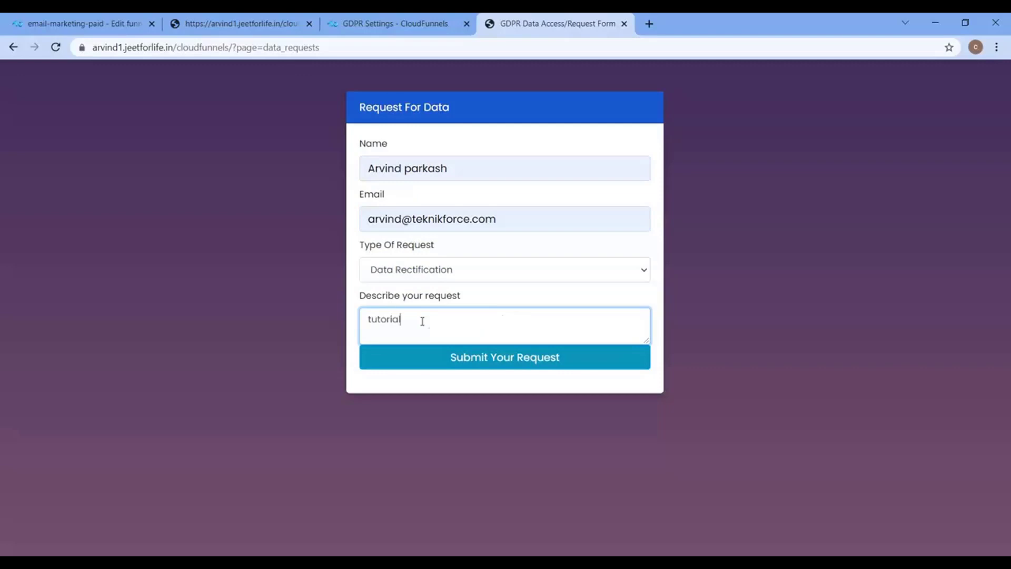
{"action": "left_click", "coordinate": [479, 358]}
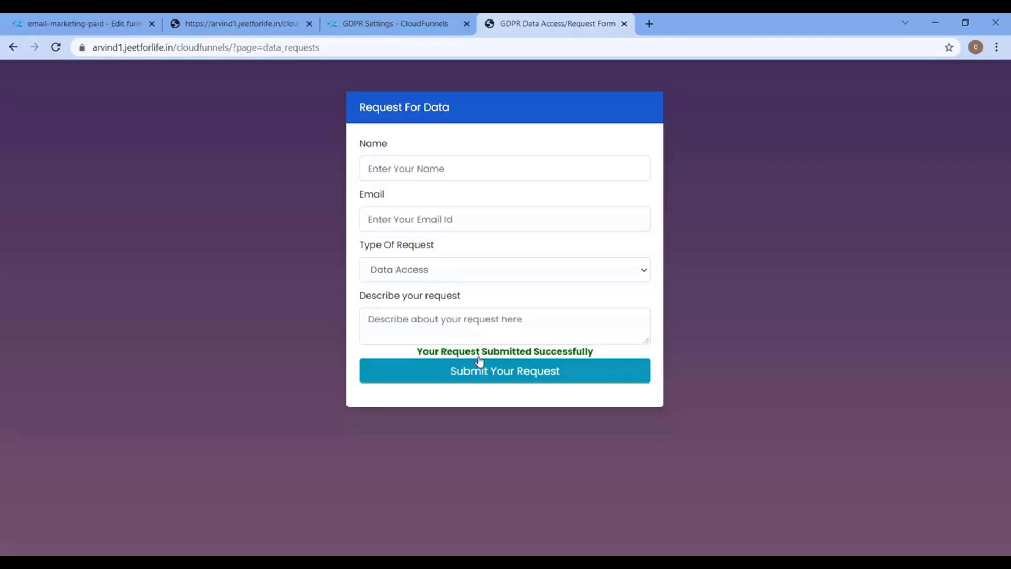
Return to the GDPR settings and review the confirmation email titles and bodies for data access and data rectification.
{"action": "left_click", "coordinate": [372, 24]}
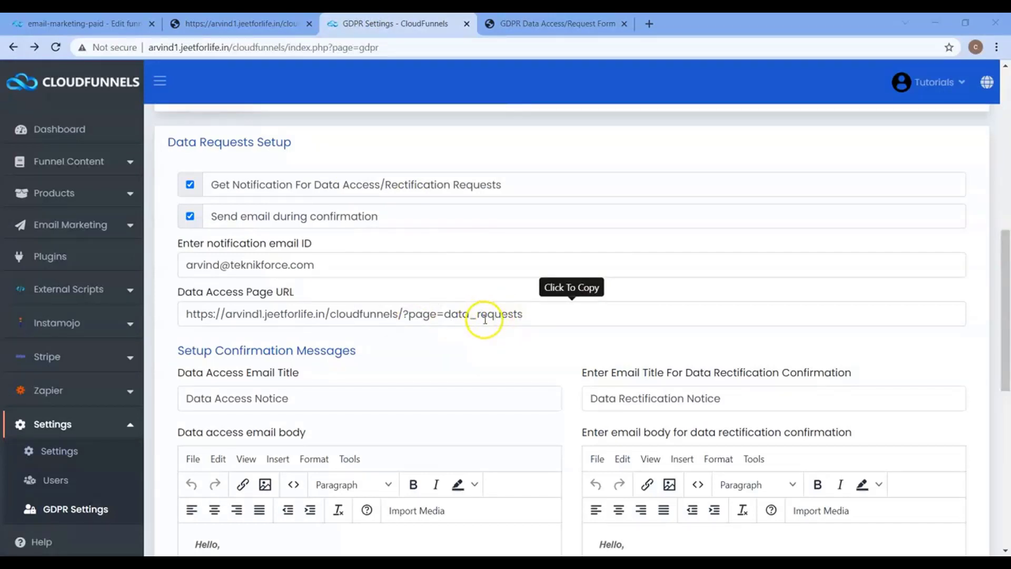
{"action": "left_click_drag", "start_coordinate": [308, 355], "coordinate": [378, 362]}
{"action": "left_click", "coordinate": [412, 407]}
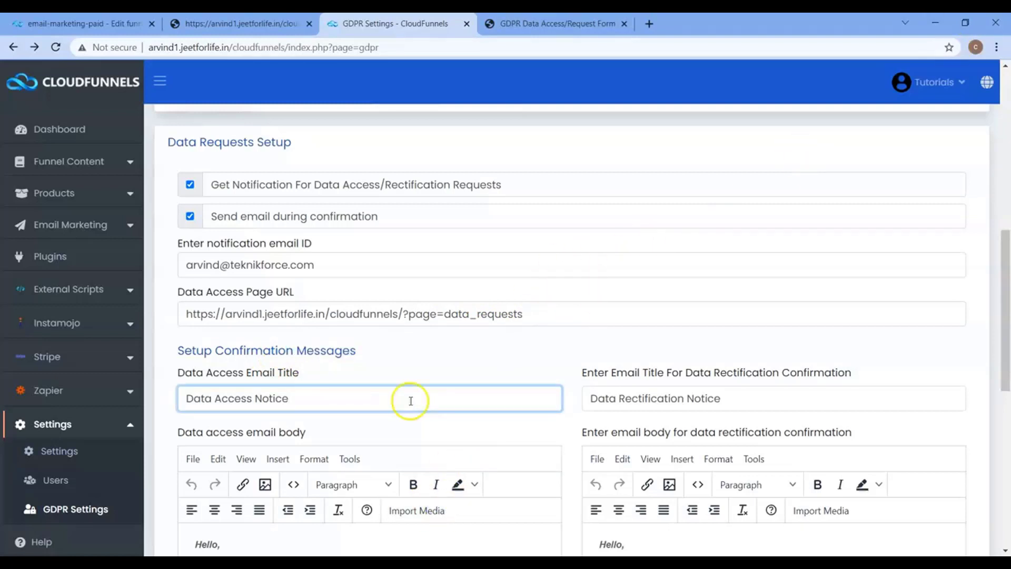
{"action": "left_click", "coordinate": [399, 425]}
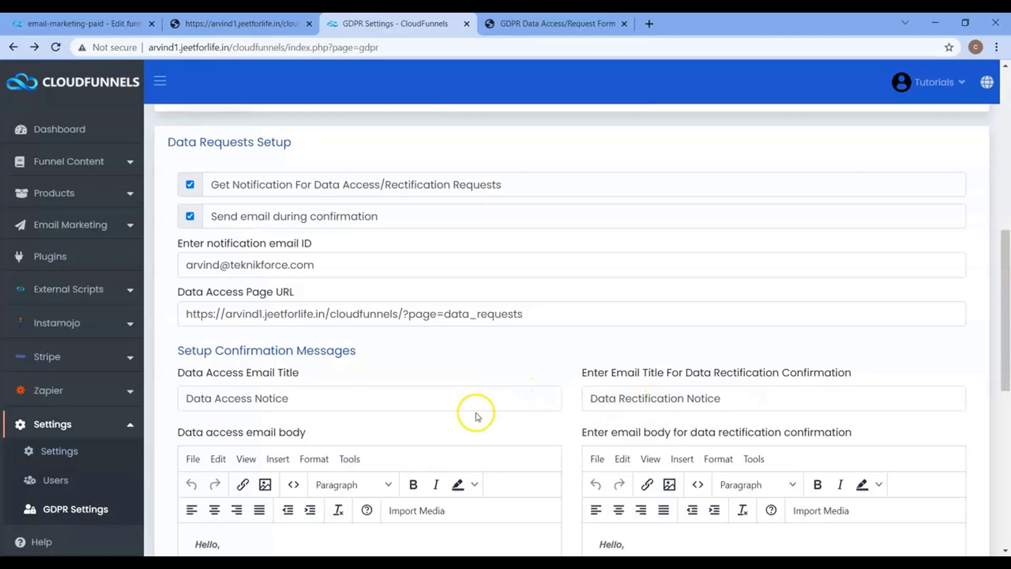
{"action": "scroll", "coordinate": [478, 416], "scroll_direction": "down", "scroll_amount": 1}
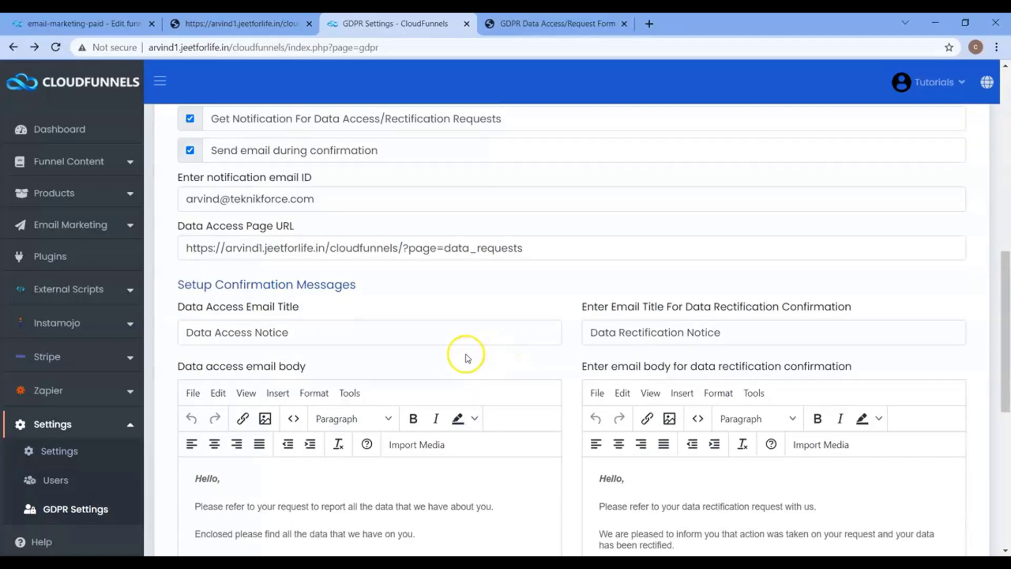
{"action": "scroll", "coordinate": [479, 355], "scroll_direction": "down", "scroll_amount": 2}
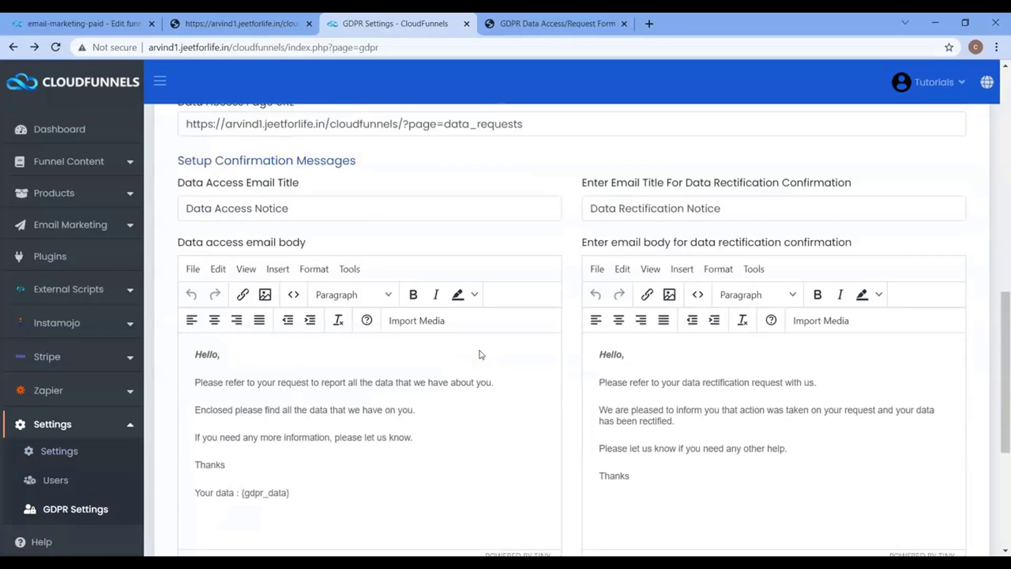
{"action": "left_click", "coordinate": [394, 400]}
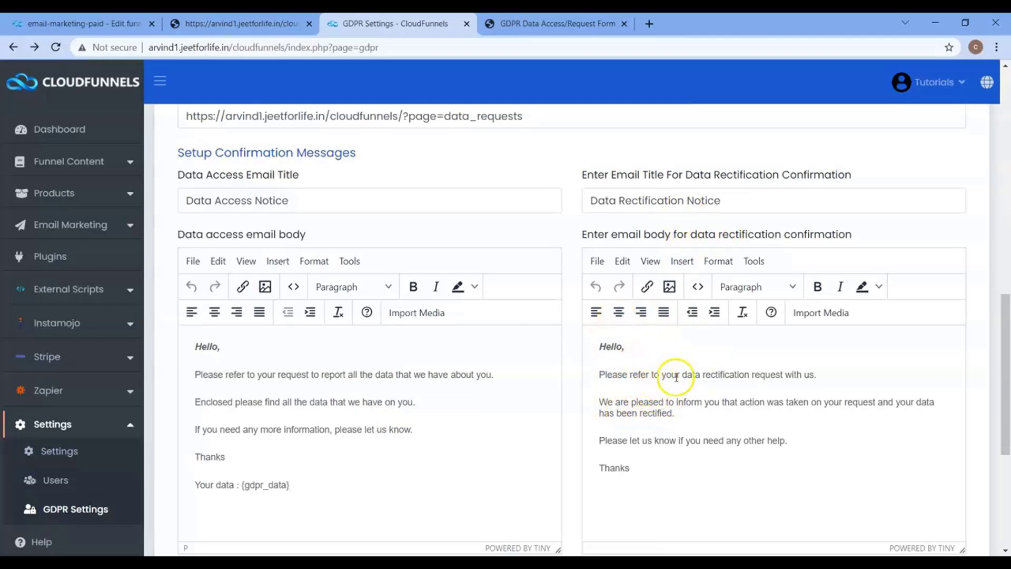
{"action": "scroll", "coordinate": [676, 377], "scroll_direction": "down", "scroll_amount": 2}
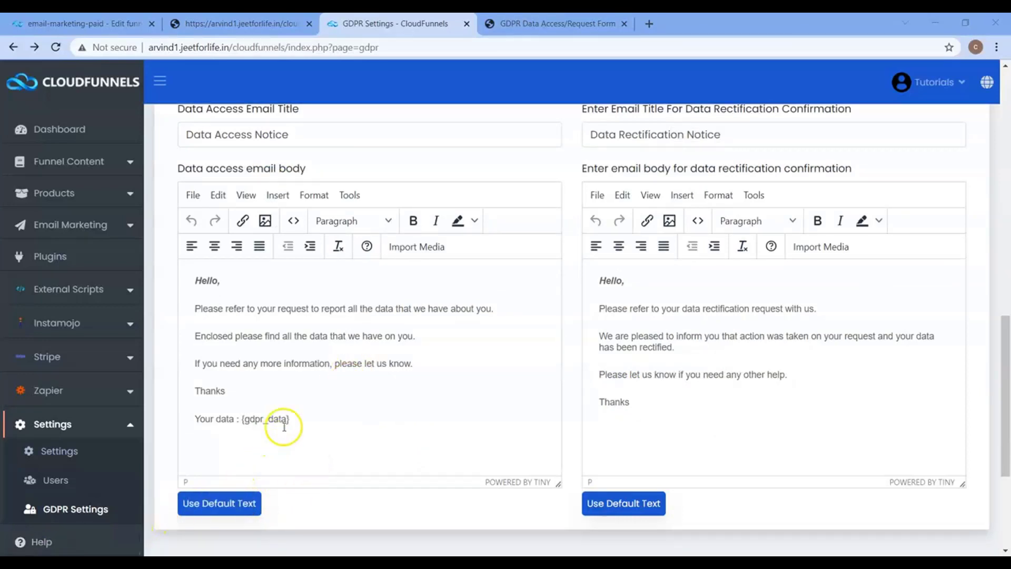
Check the {gdpr_data} placeholder in the data access email body and save the GDPR settings.
{"action": "left_click", "coordinate": [269, 428]}
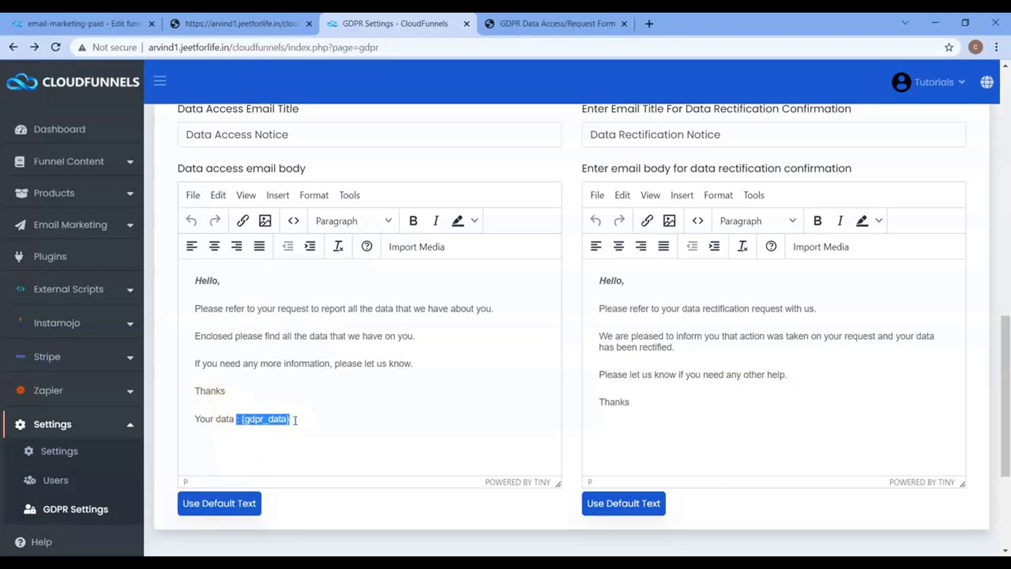
{"action": "left_click", "coordinate": [297, 419]}
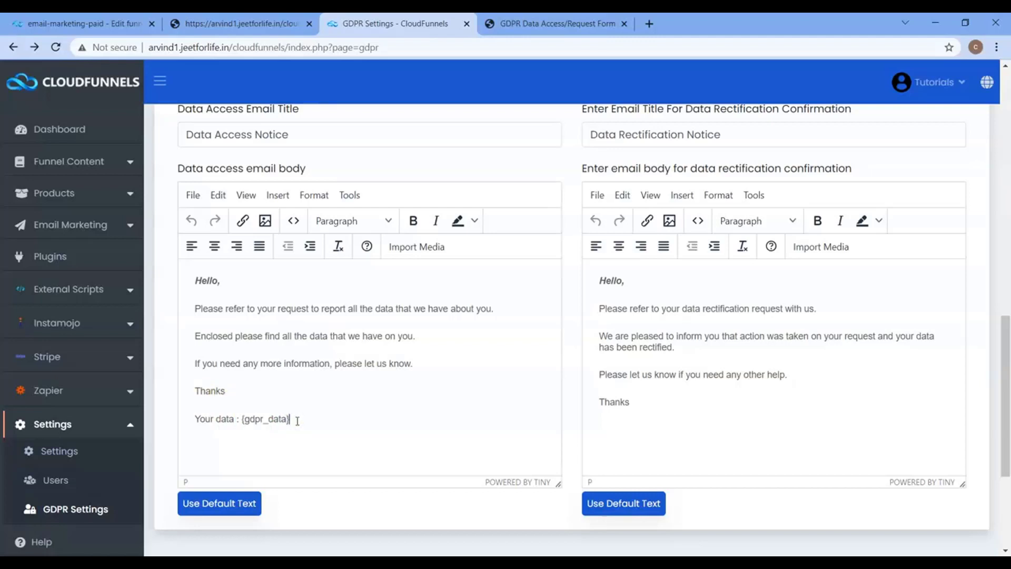
{"action": "left_click", "coordinate": [274, 422]}
{"action": "left_click", "coordinate": [292, 419]}
{"action": "scroll", "coordinate": [468, 454], "scroll_direction": "down", "scroll_amount": 4}
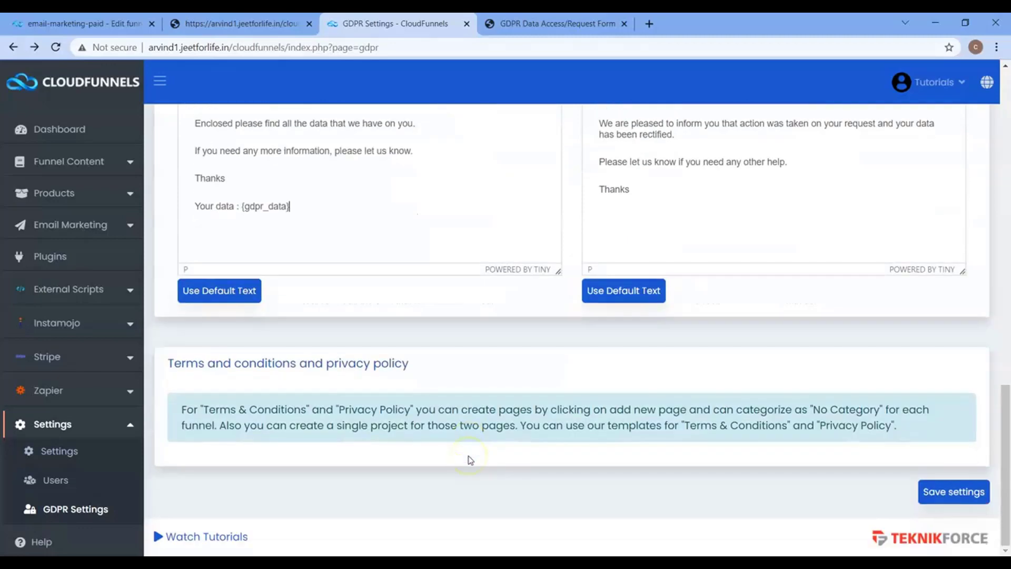
{"action": "left_click", "coordinate": [949, 498]}
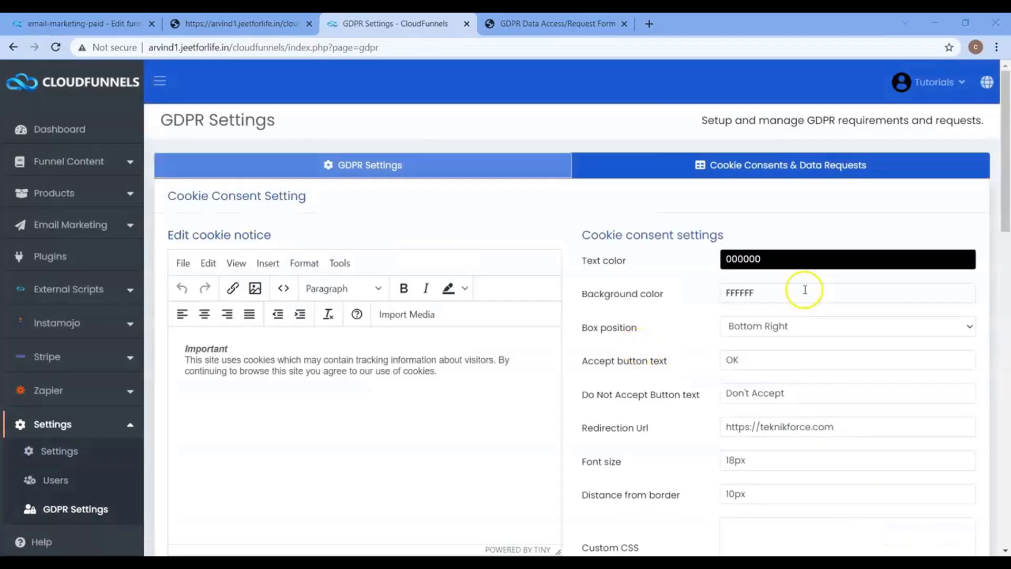
Switch to Gmail, read the data request notification email's type and details, and return to the CloudFunnels GDPR settings.
{"action": "left_click_drag", "start_coordinate": [1006, 171], "coordinate": [1009, 294]}
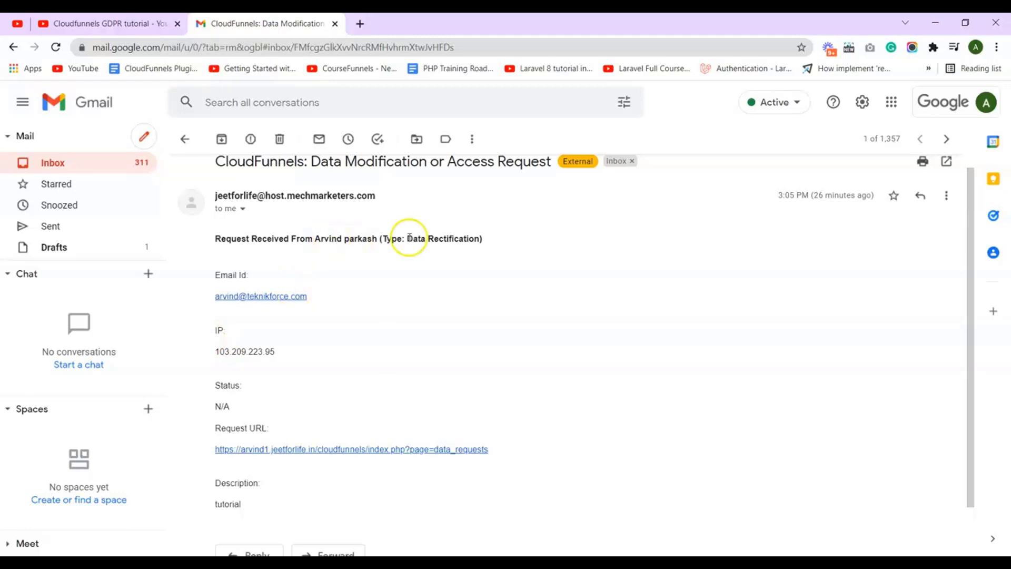
{"action": "double_click", "coordinate": [454, 243]}
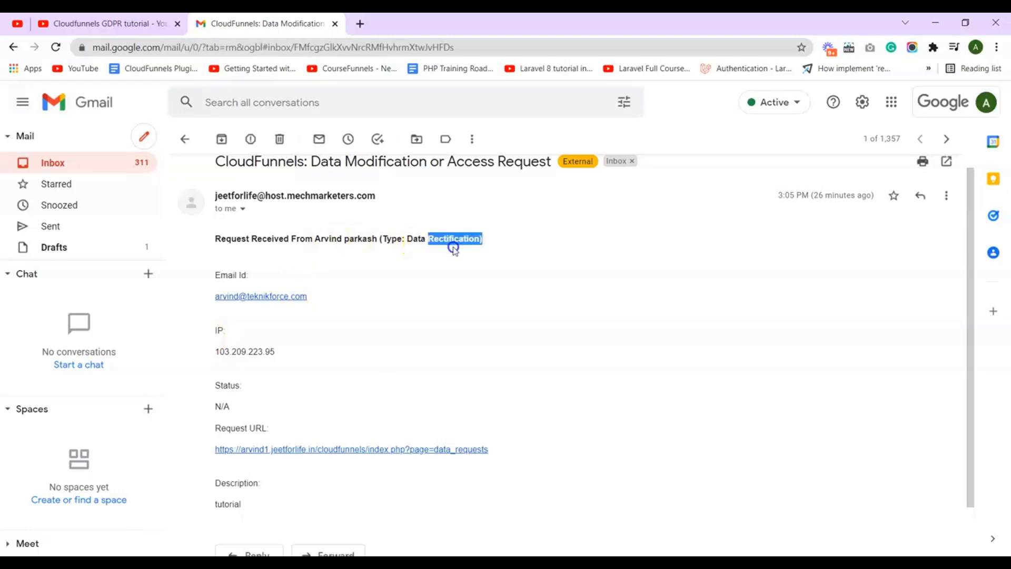
{"action": "left_click", "coordinate": [390, 316]}
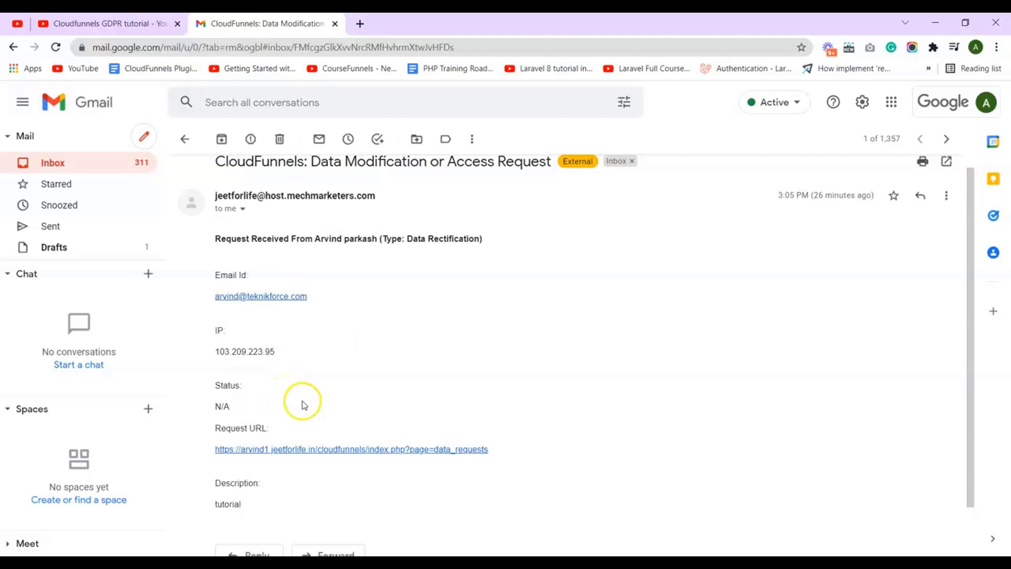
{"action": "key", "text": "alt+Tab"}
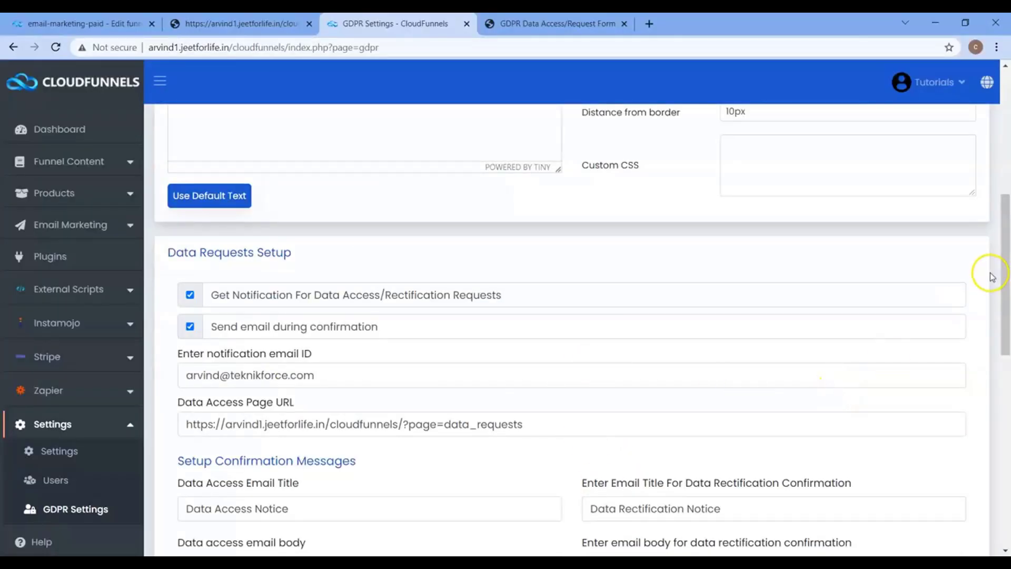
Open the cookie consent and data request records and view the description of the newest data rectification request.
{"action": "left_click_drag", "start_coordinate": [1004, 277], "coordinate": [994, 147]}
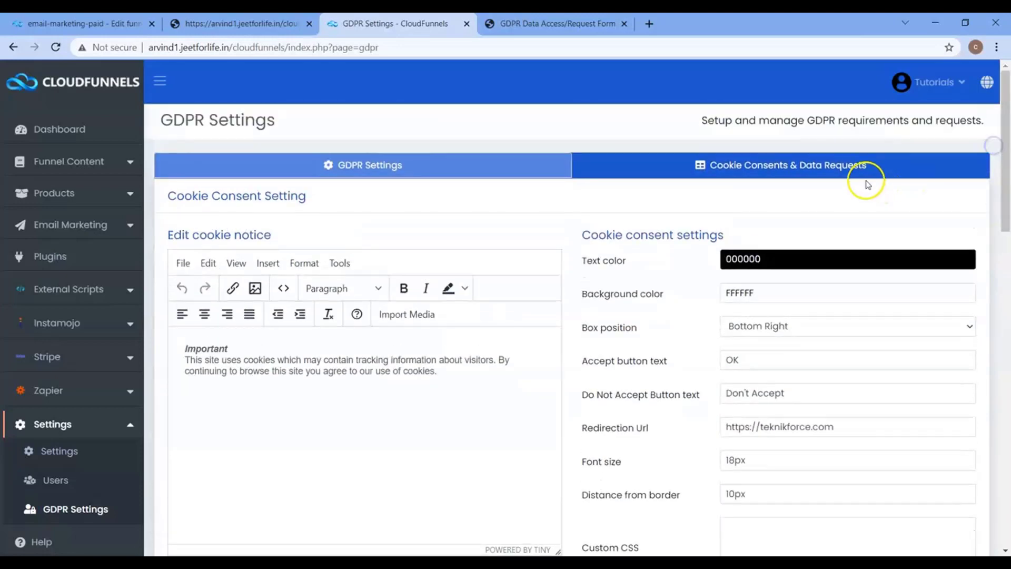
{"action": "left_click", "coordinate": [819, 174]}
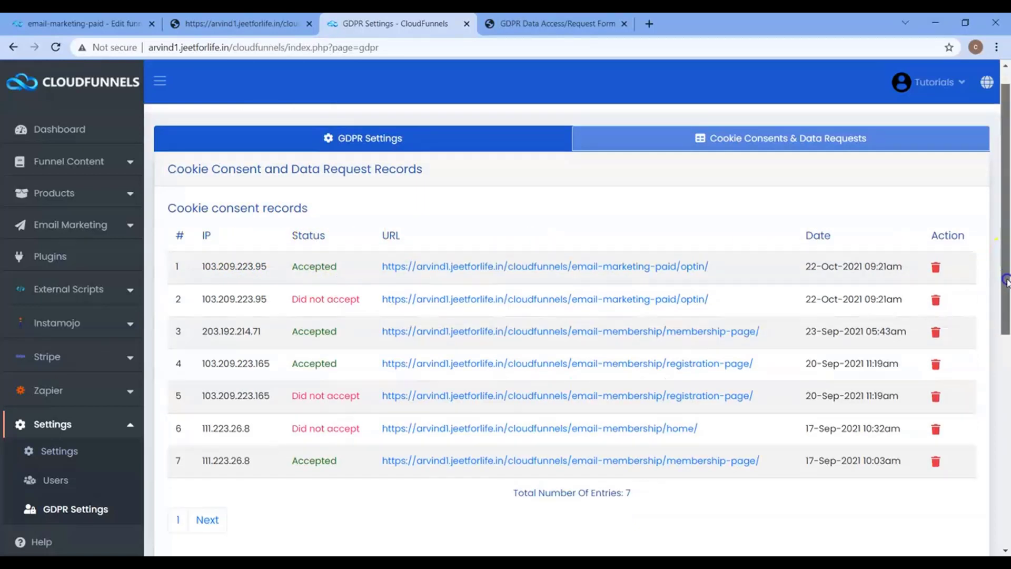
{"action": "left_click_drag", "start_coordinate": [1008, 258], "coordinate": [1006, 417]}
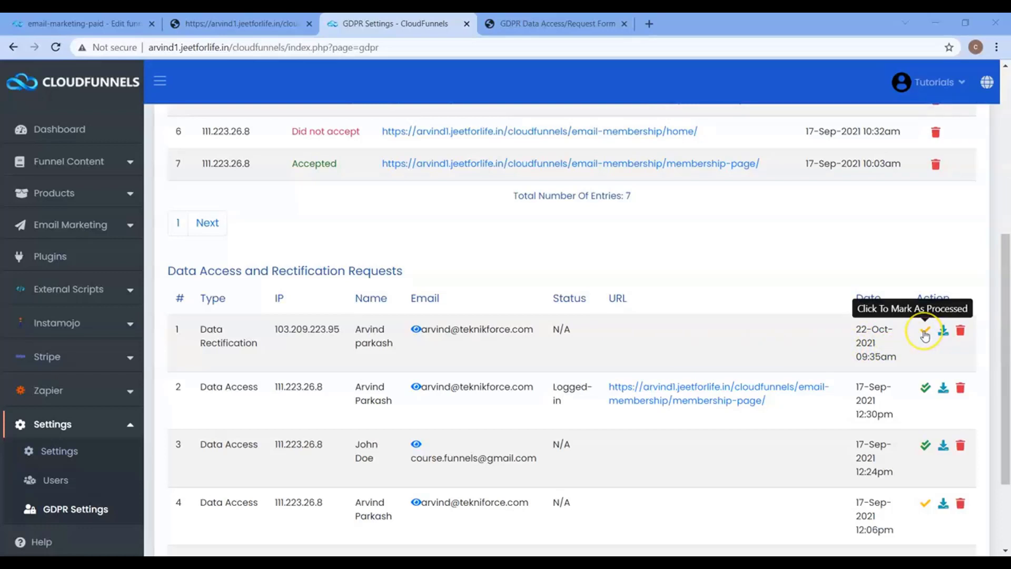
{"action": "left_click", "coordinate": [417, 332]}
{"action": "left_click_drag", "start_coordinate": [347, 329], "coordinate": [341, 328]}
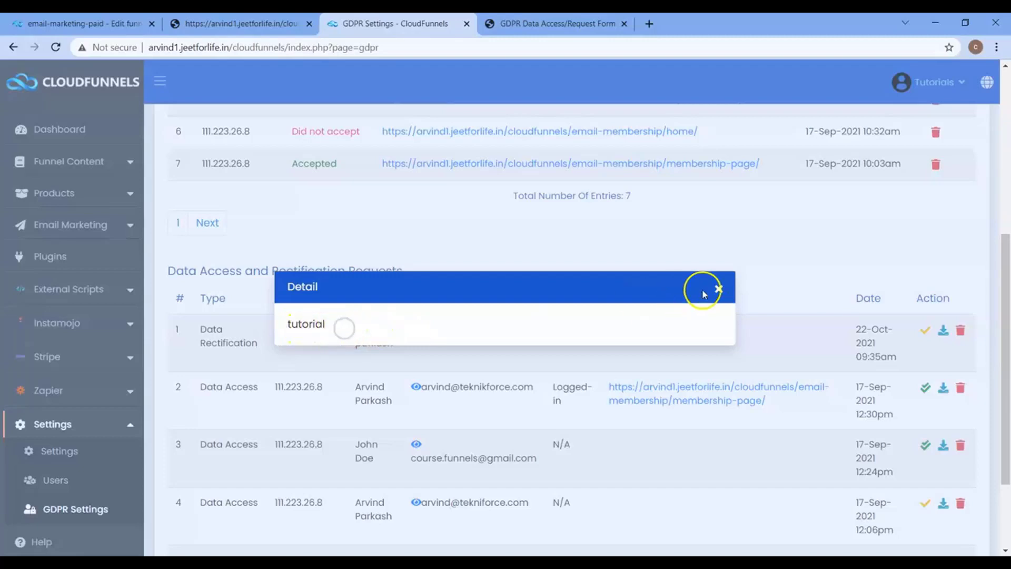
{"action": "left_click", "coordinate": [719, 288]}
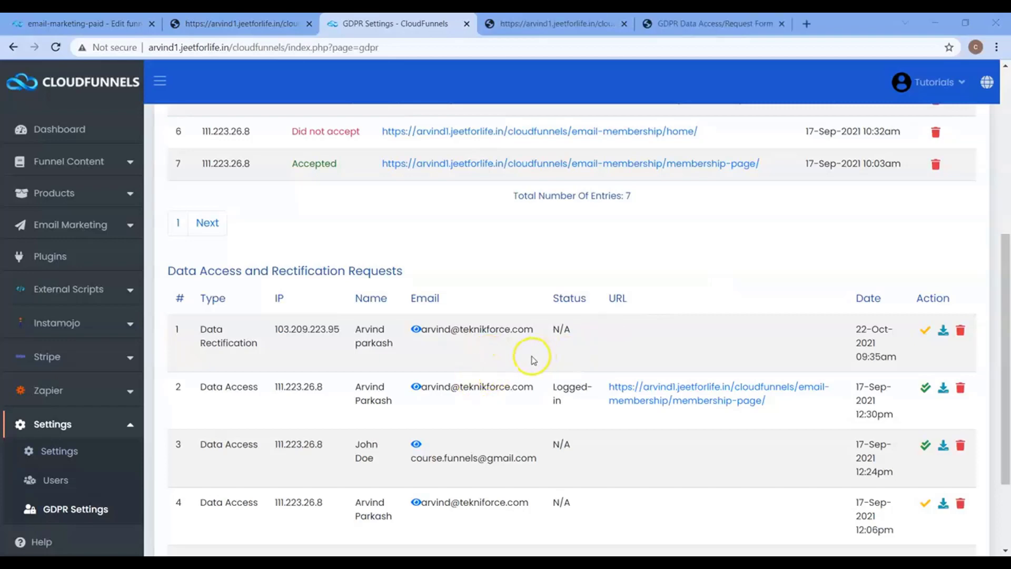
Switch to the membership login page and sign in with the saved email and account password.
{"action": "left_click", "coordinate": [513, 23]}
{"action": "left_click", "coordinate": [254, 314]}
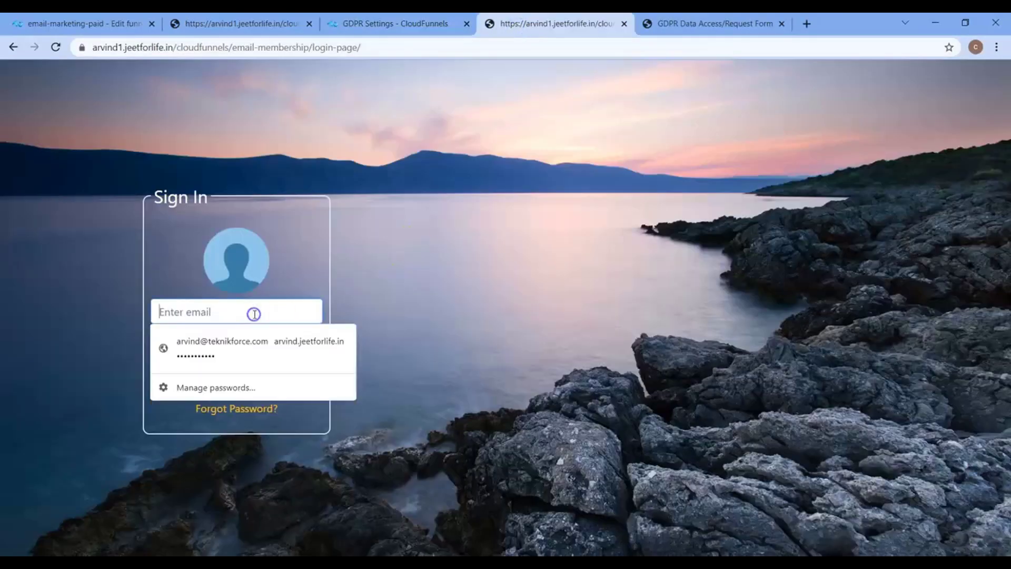
{"action": "left_click", "coordinate": [230, 350]}
{"action": "left_click", "coordinate": [230, 356]}
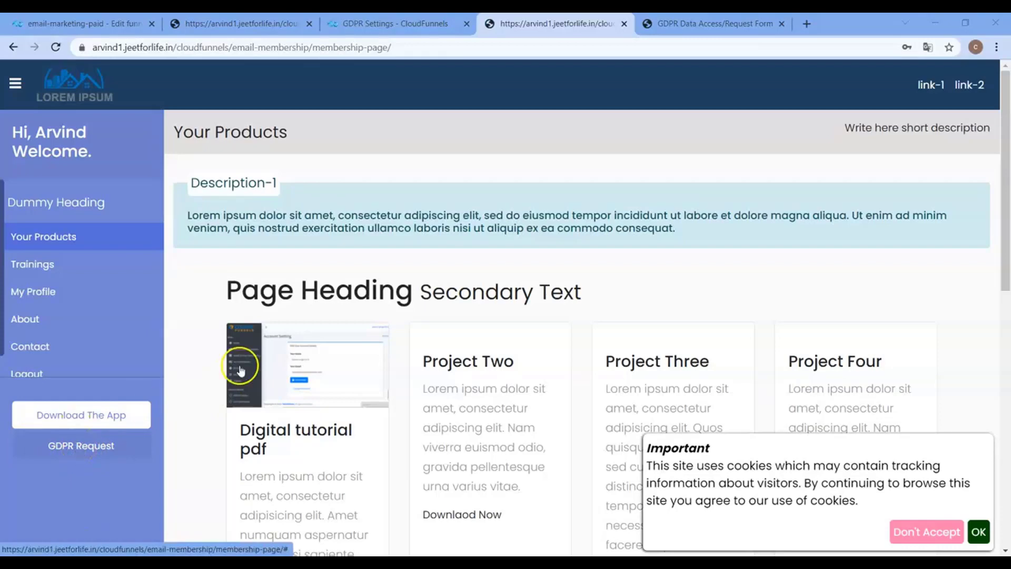
Return to the CloudFunnels GDPR settings and review the Data Requests Setup section, including the data access page URL and confirmation messages.
{"action": "left_click", "coordinate": [407, 23]}
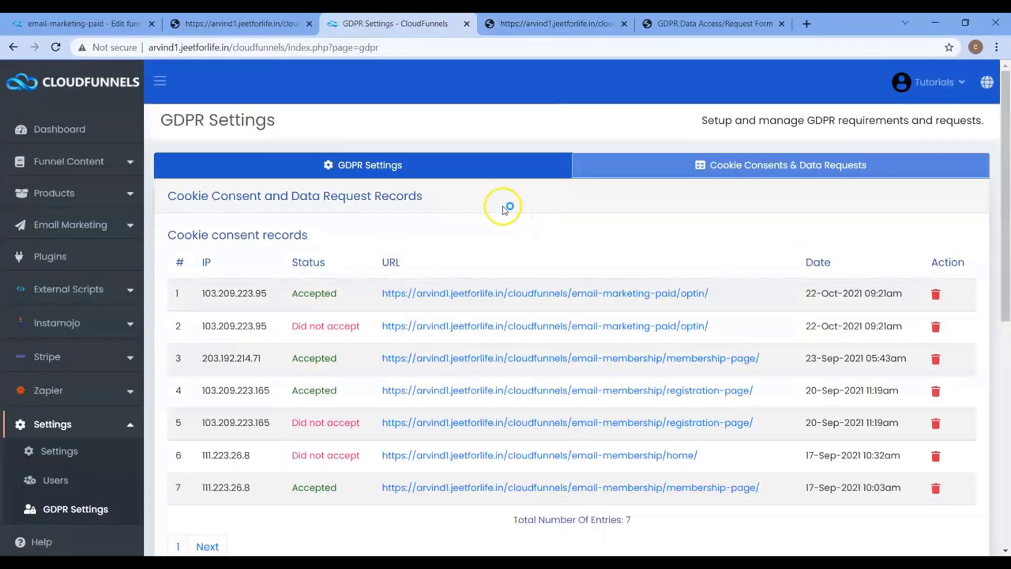
{"action": "left_click", "coordinate": [473, 170]}
{"action": "scroll", "coordinate": [982, 357], "scroll_direction": "down", "scroll_amount": 20}
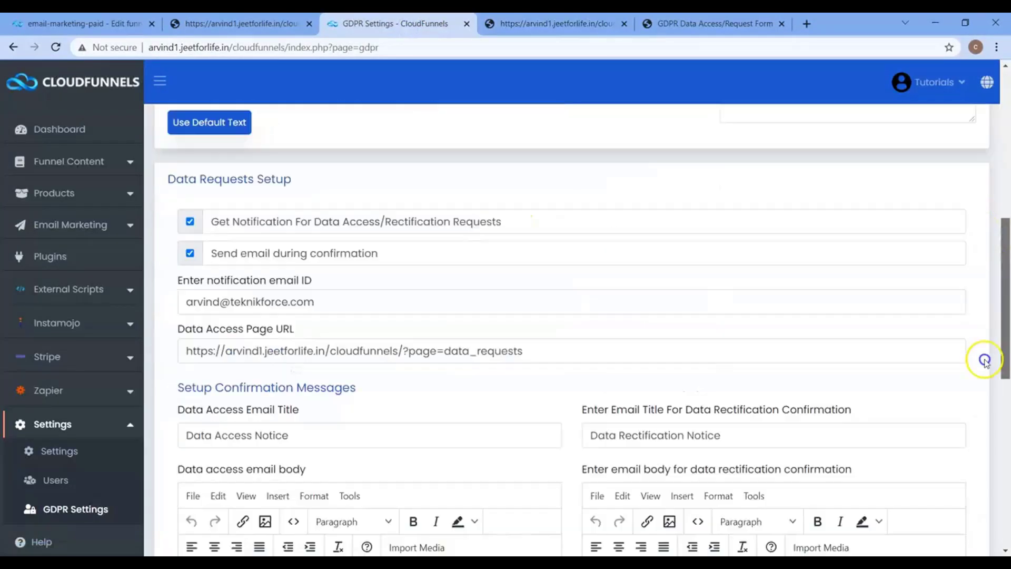
{"action": "scroll", "coordinate": [962, 421], "scroll_direction": "up", "scroll_amount": 8}
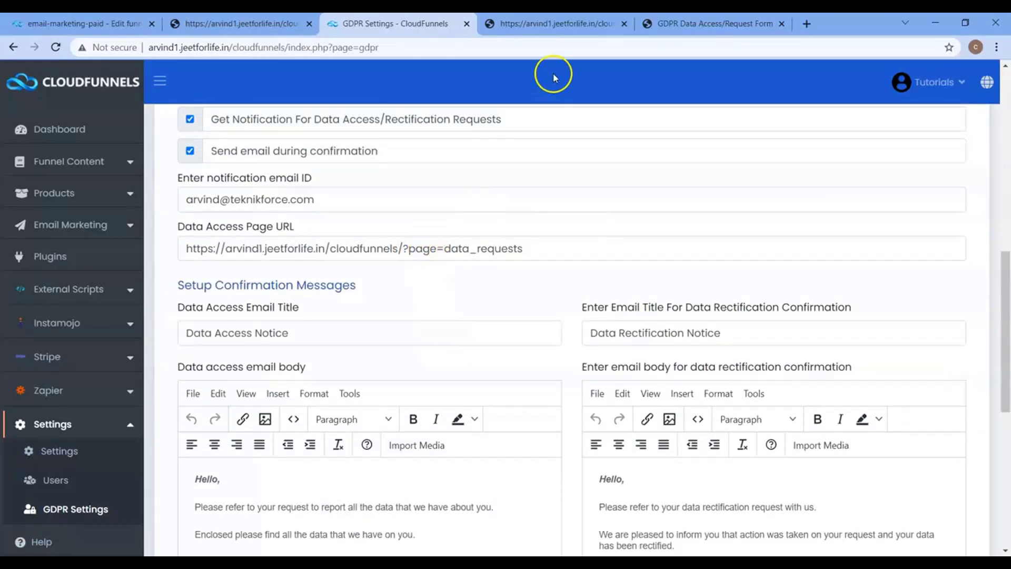
Open the GDPR request form from the membership page and submit a Data Access request described as "GDPR Tutorial please".
{"action": "left_click", "coordinate": [534, 25]}
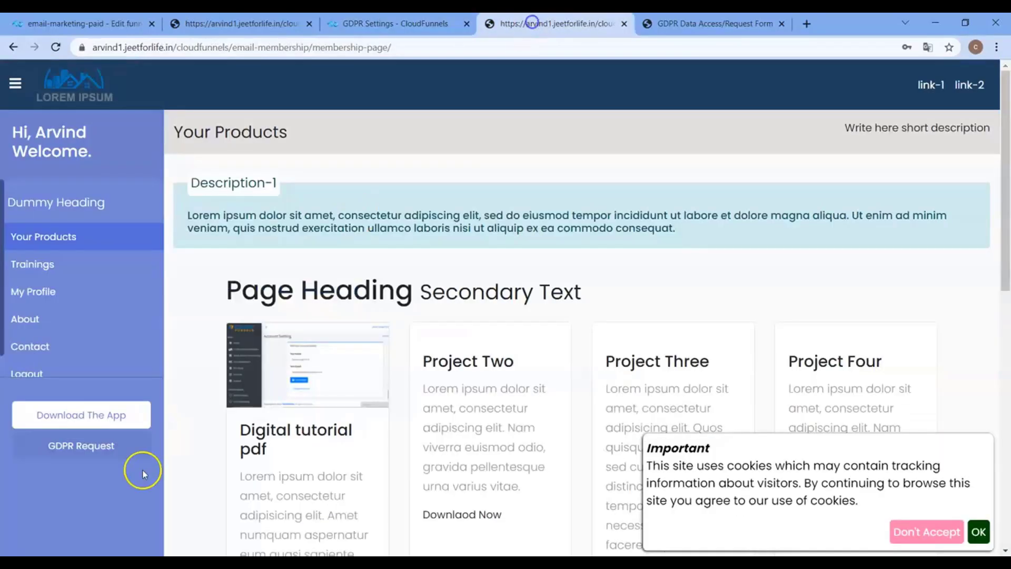
{"action": "left_click", "coordinate": [72, 446]}
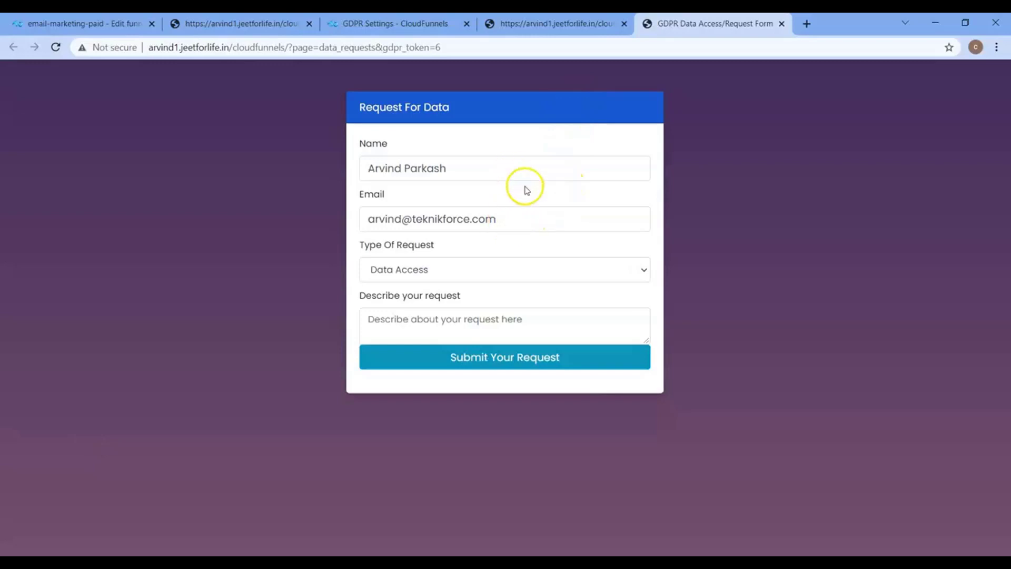
{"action": "left_click", "coordinate": [495, 271]}
{"action": "left_click", "coordinate": [454, 313]}
{"action": "type", "text": "GPF"}
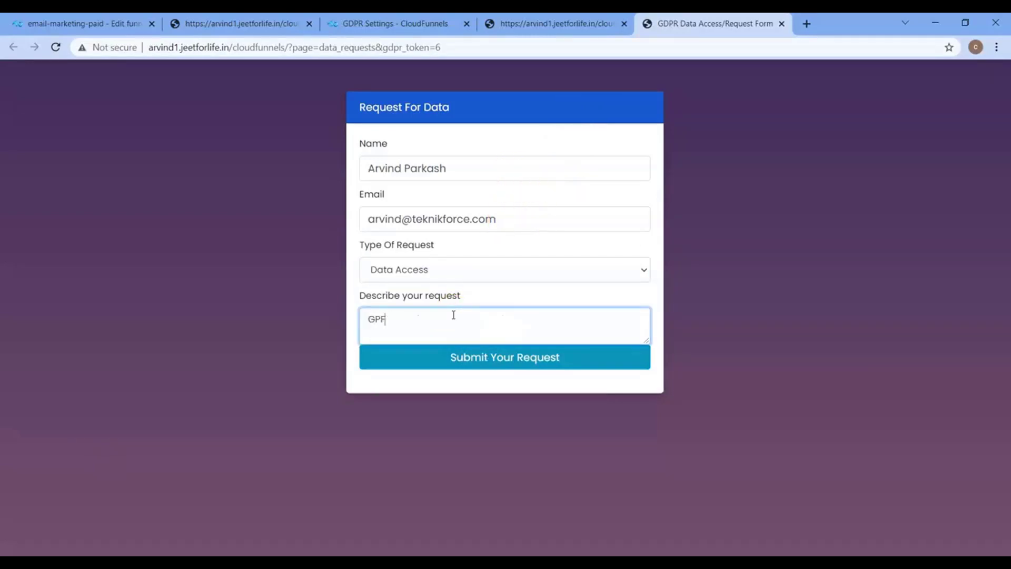
{"action": "left_click", "coordinate": [508, 356]}
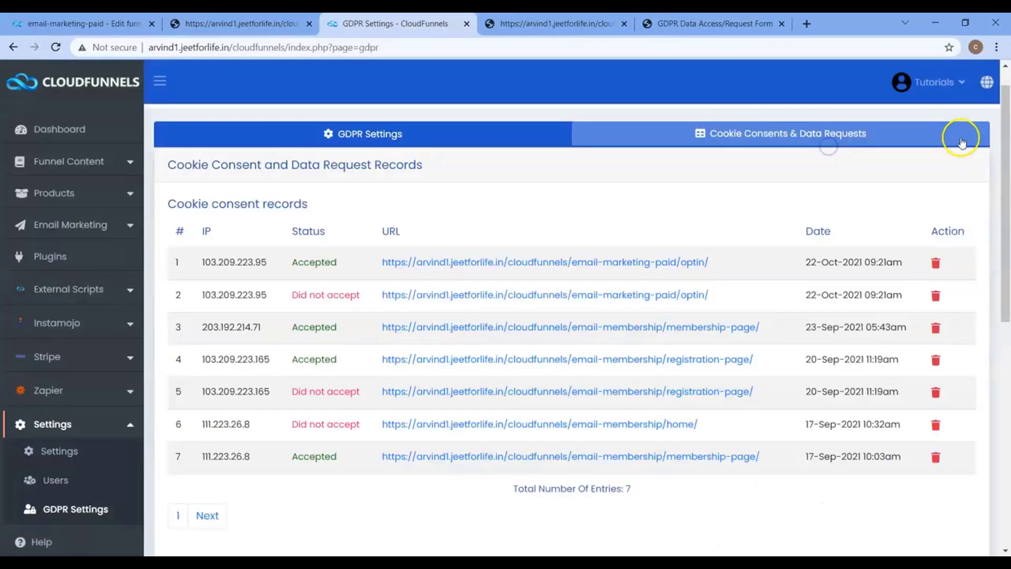
Find the new logged-in data access request in the CloudFunnels request records and read its description.
{"action": "left_click_drag", "start_coordinate": [1000, 159], "coordinate": [1002, 406]}
{"action": "left_click", "coordinate": [961, 217]}
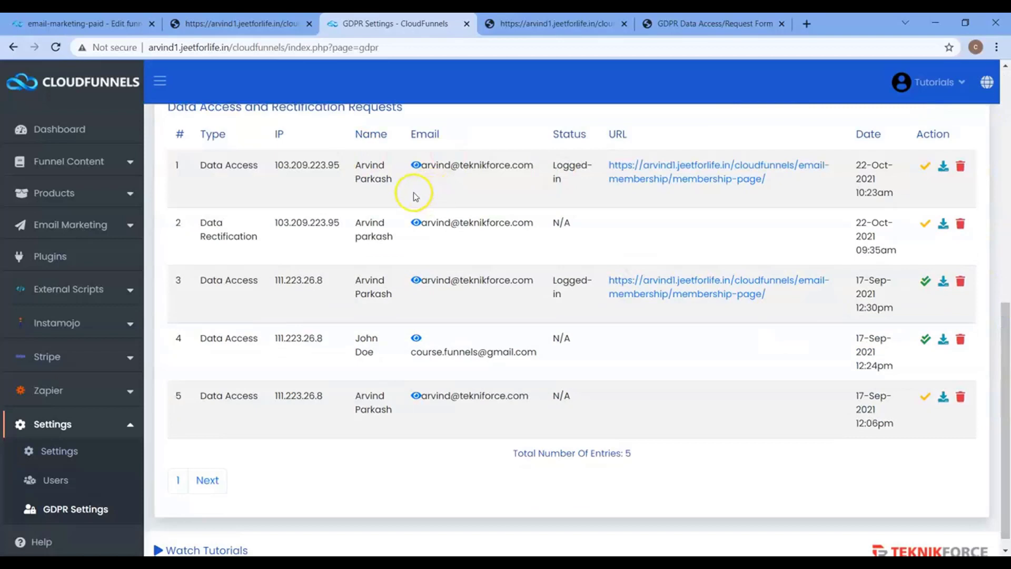
{"action": "scroll", "coordinate": [564, 287], "scroll_direction": "up", "scroll_amount": 2}
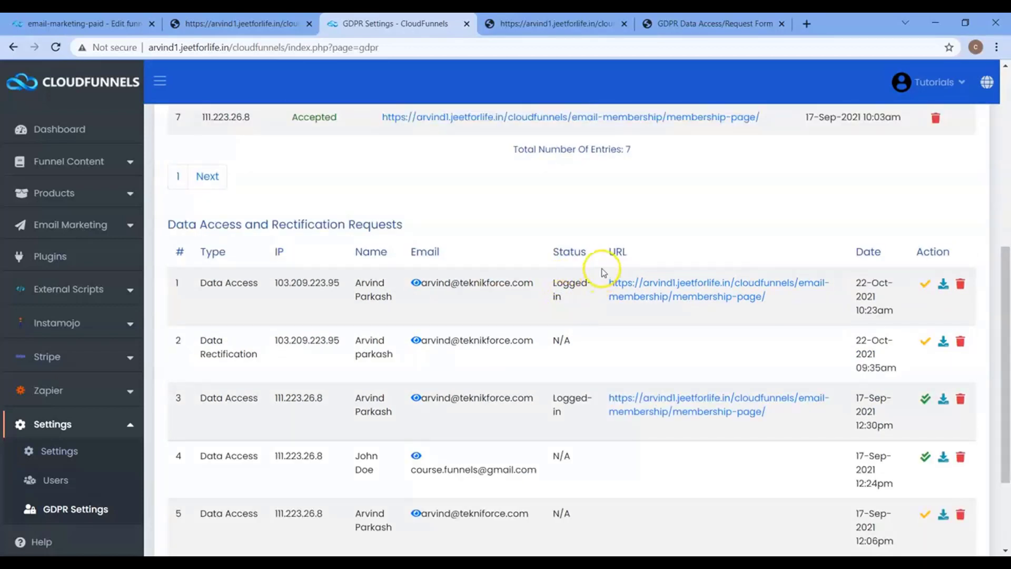
{"action": "left_click", "coordinate": [416, 285]}
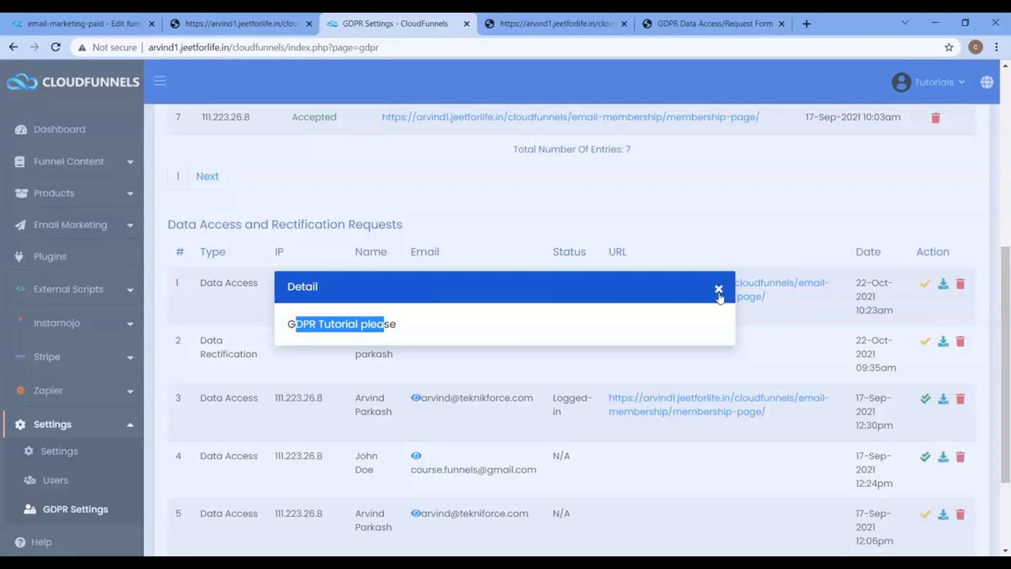
{"action": "left_click", "coordinate": [719, 289]}
{"action": "scroll", "coordinate": [869, 299], "scroll_direction": "up", "scroll_amount": 1}
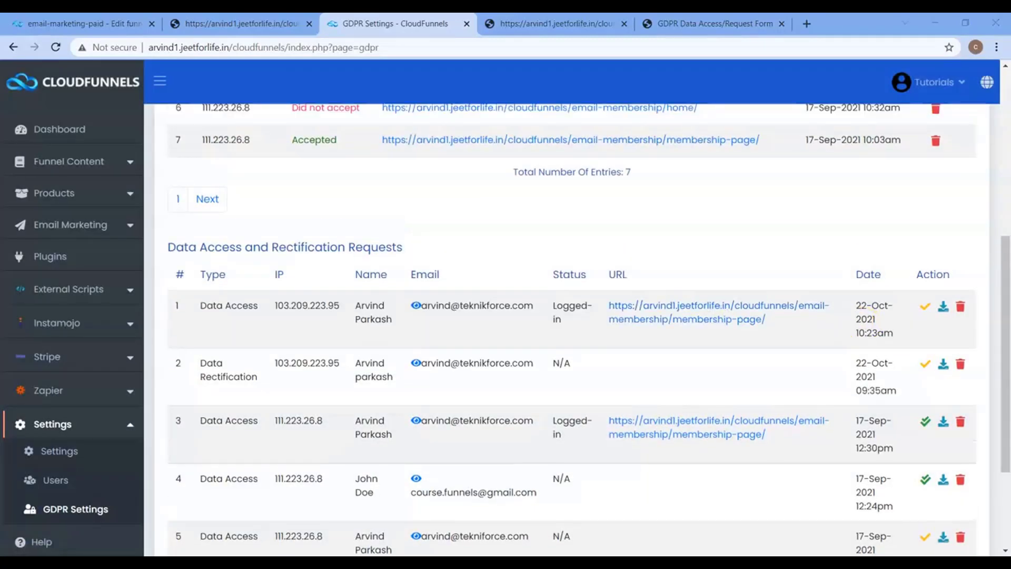
Mark the newest data access request from the logged-in member as processed.
{"action": "scroll", "coordinate": [899, 256], "scroll_direction": "down", "scroll_amount": 2}
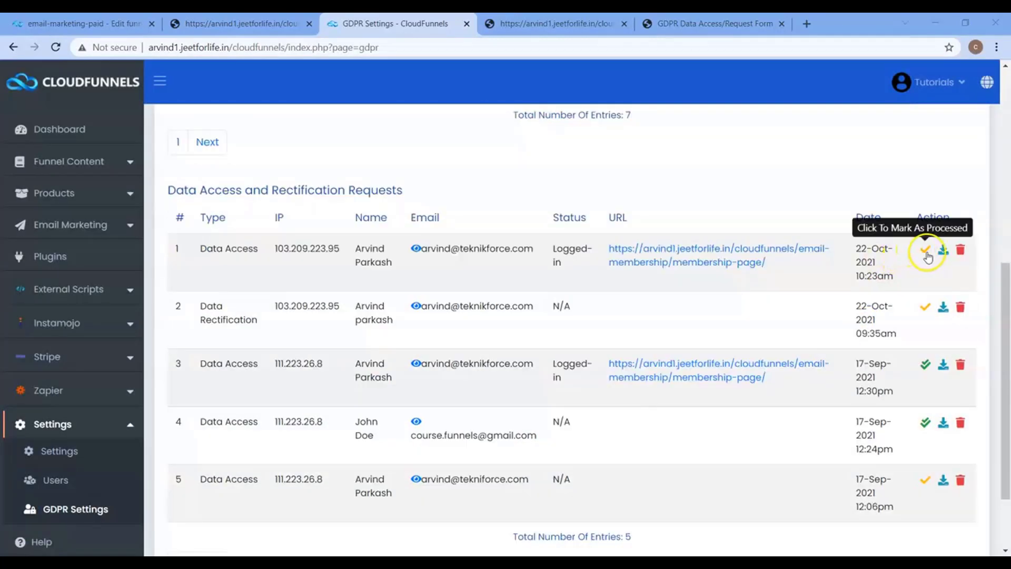
{"action": "left_click", "coordinate": [927, 373]}
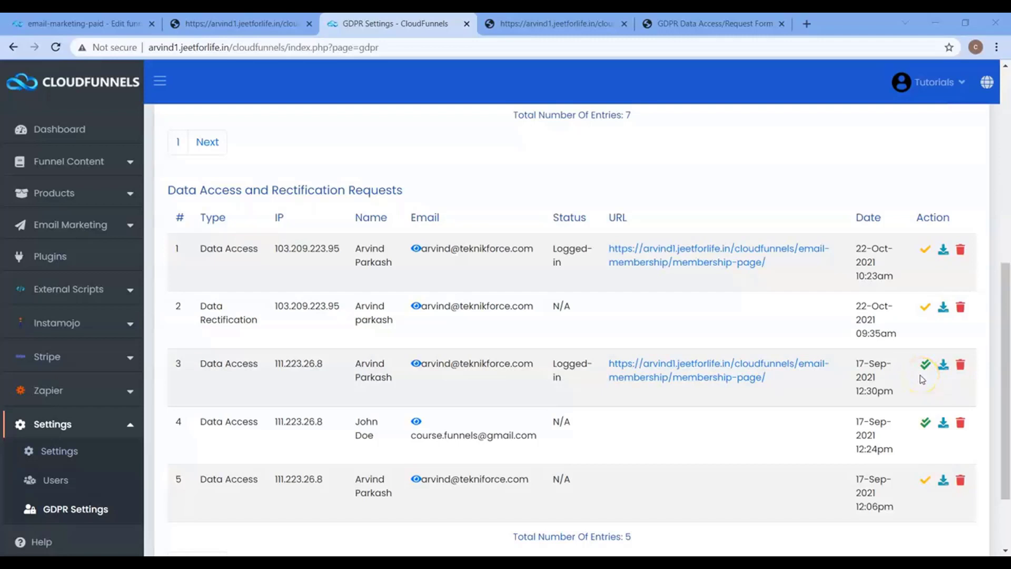
{"action": "left_click", "coordinate": [925, 249]}
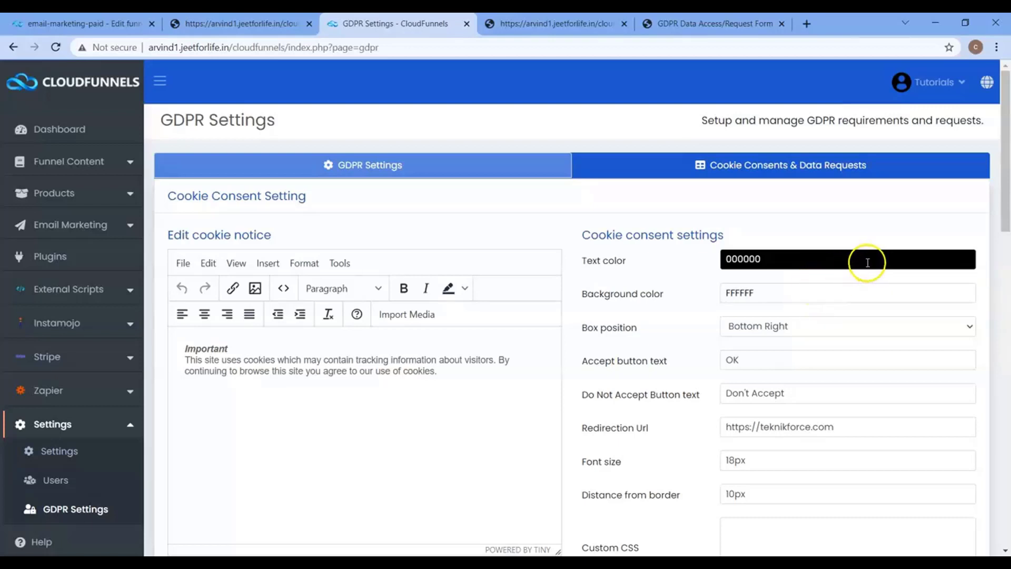
Open the SMTP records in a new tab and look over the configured mailers.
{"action": "left_click", "coordinate": [70, 225]}
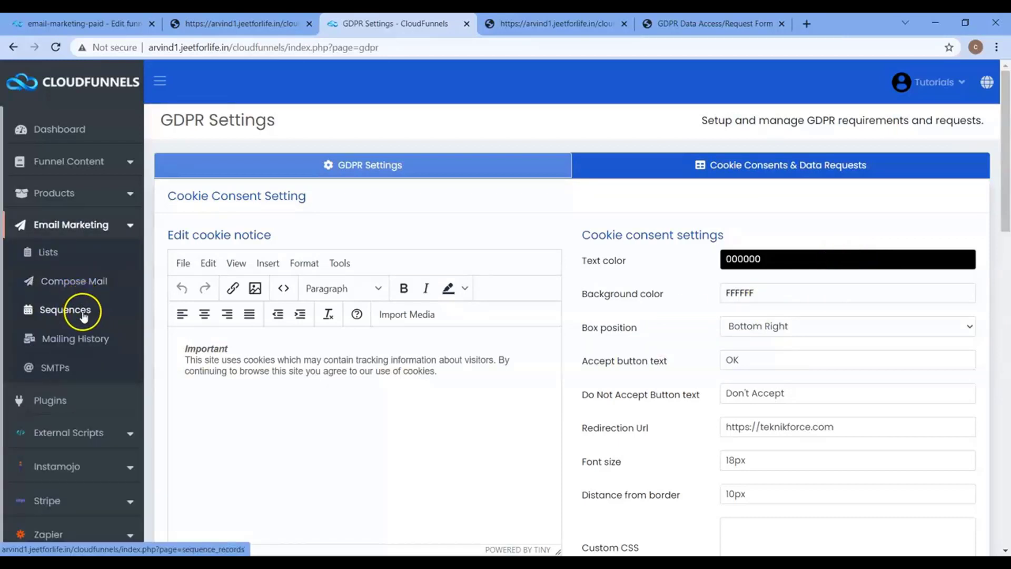
{"action": "left_click", "coordinate": [64, 368]}
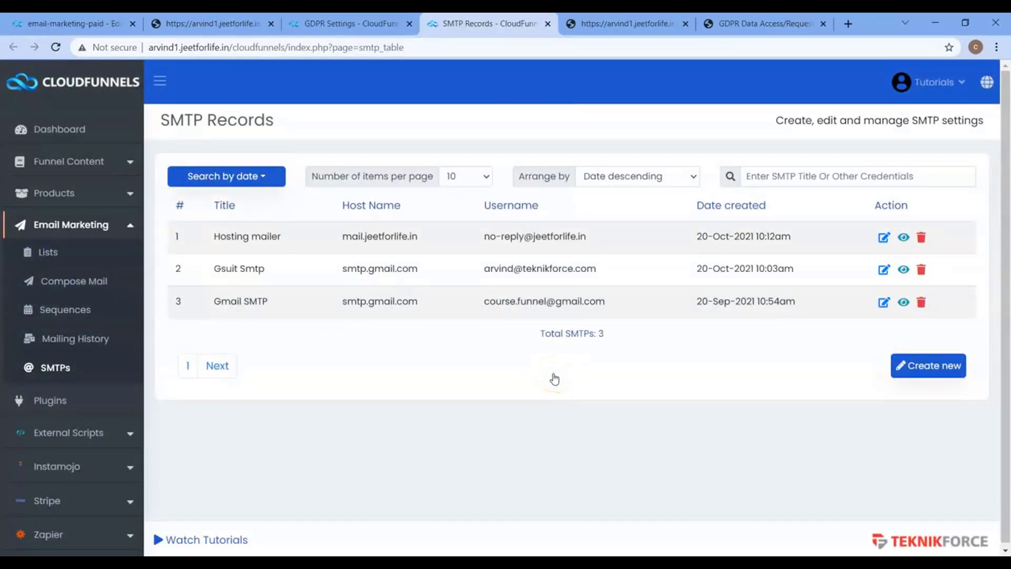
{"action": "left_click", "coordinate": [128, 216]}
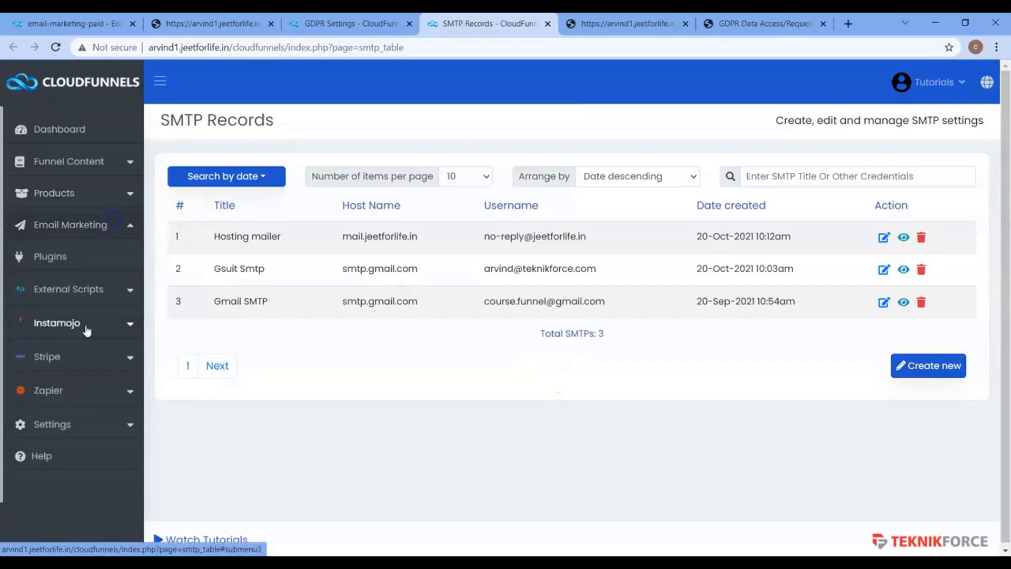
Open the general settings and check the mailers offered for Default SMTP, leaving the selection as it is.
{"action": "left_click", "coordinate": [77, 422]}
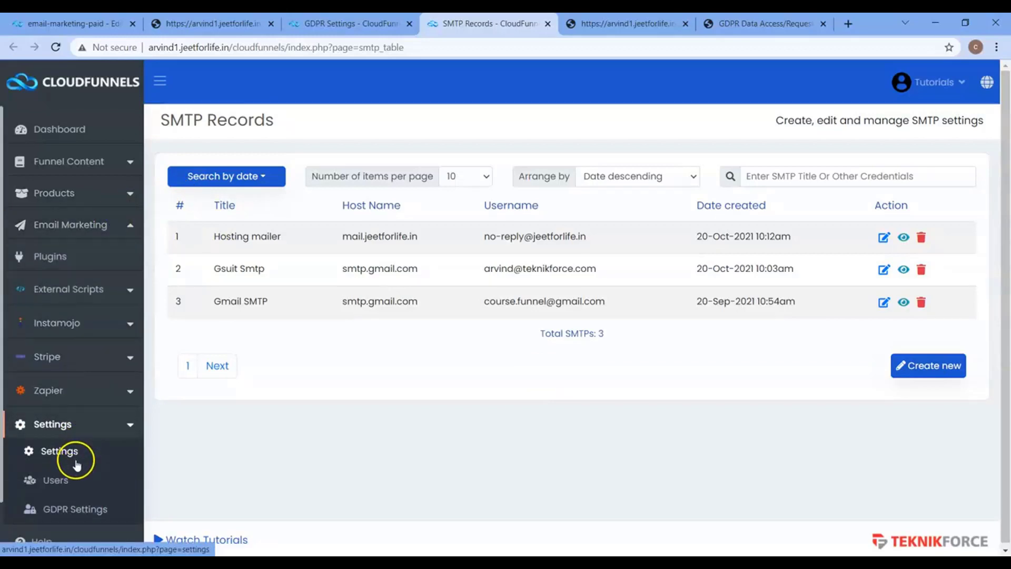
{"action": "left_click", "coordinate": [65, 451]}
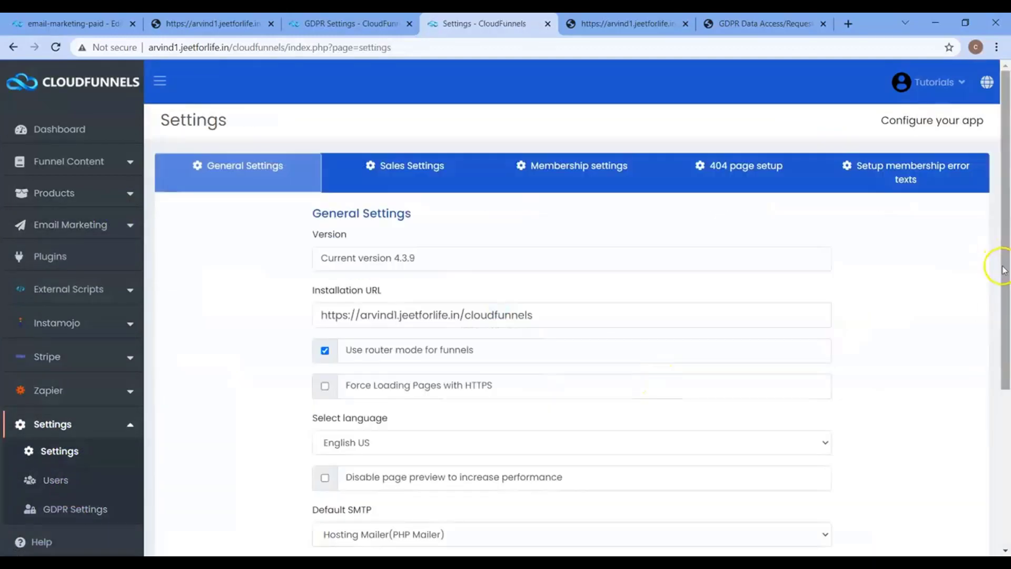
{"action": "left_click_drag", "start_coordinate": [998, 265], "coordinate": [1003, 411]}
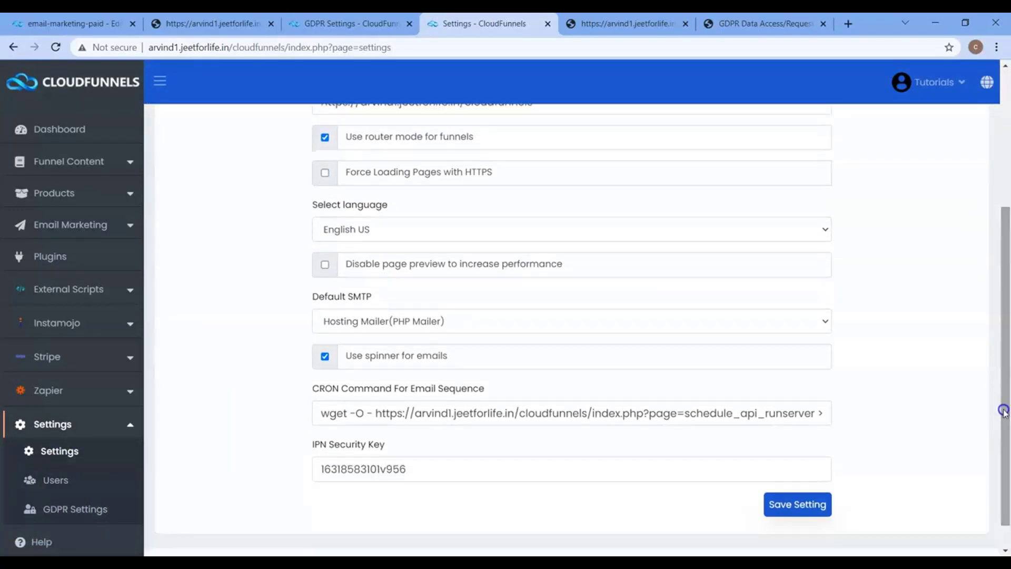
{"action": "left_click", "coordinate": [556, 317]}
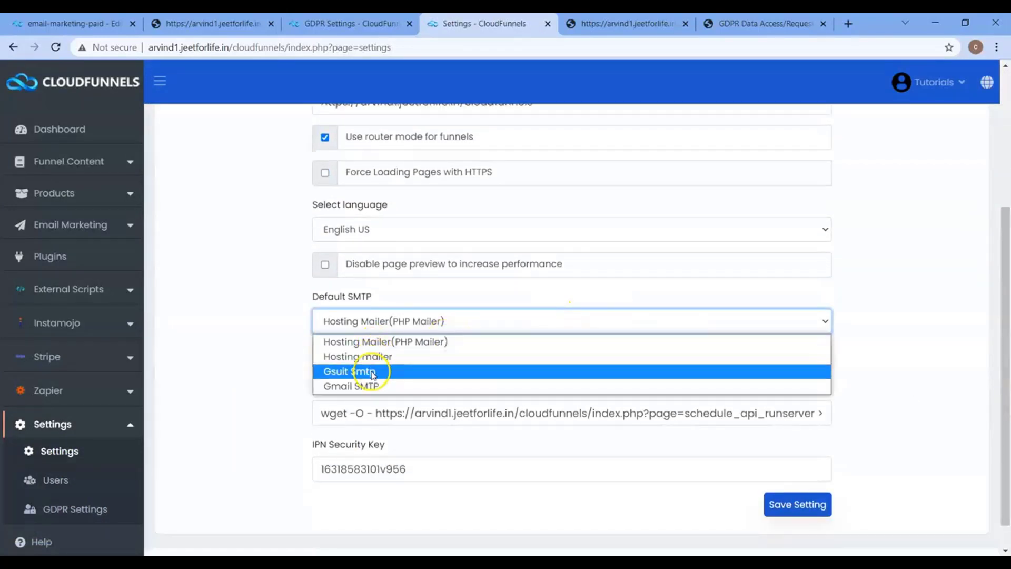
{"action": "left_click", "coordinate": [295, 360]}
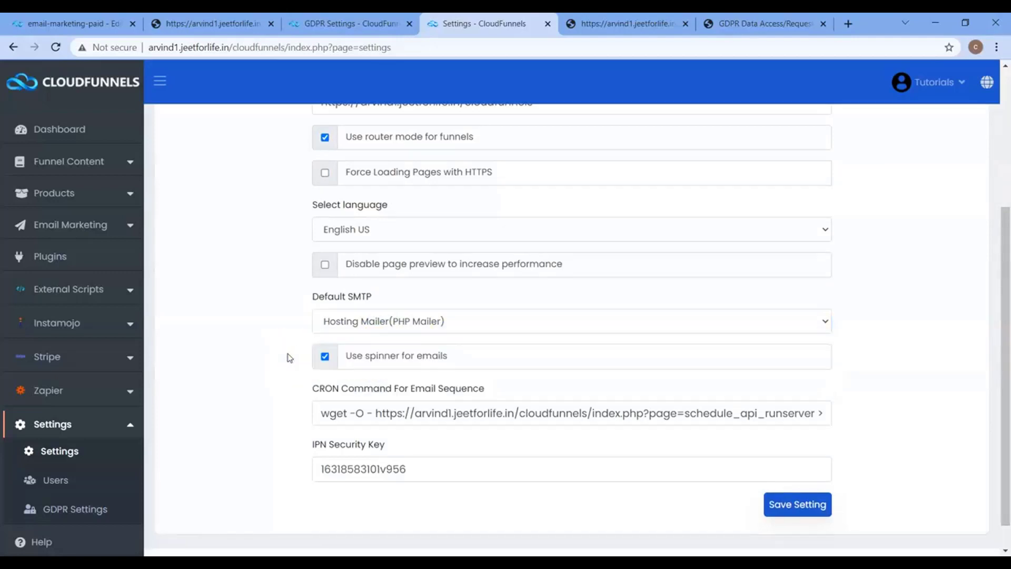
Return to the GDPR data request records and check the processed mark on the newest data access request.
{"action": "left_click", "coordinate": [353, 24]}
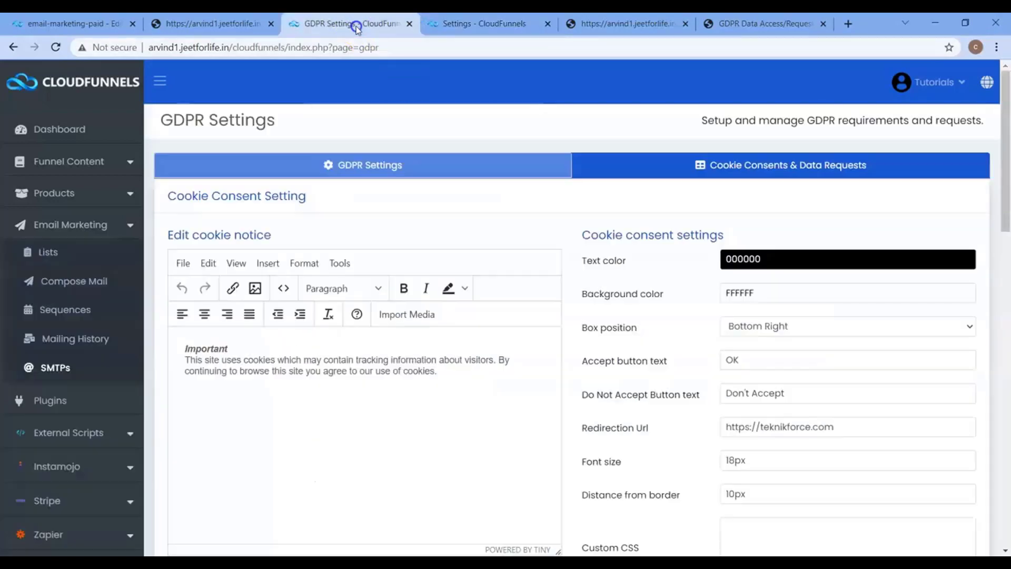
{"action": "left_click", "coordinate": [720, 173]}
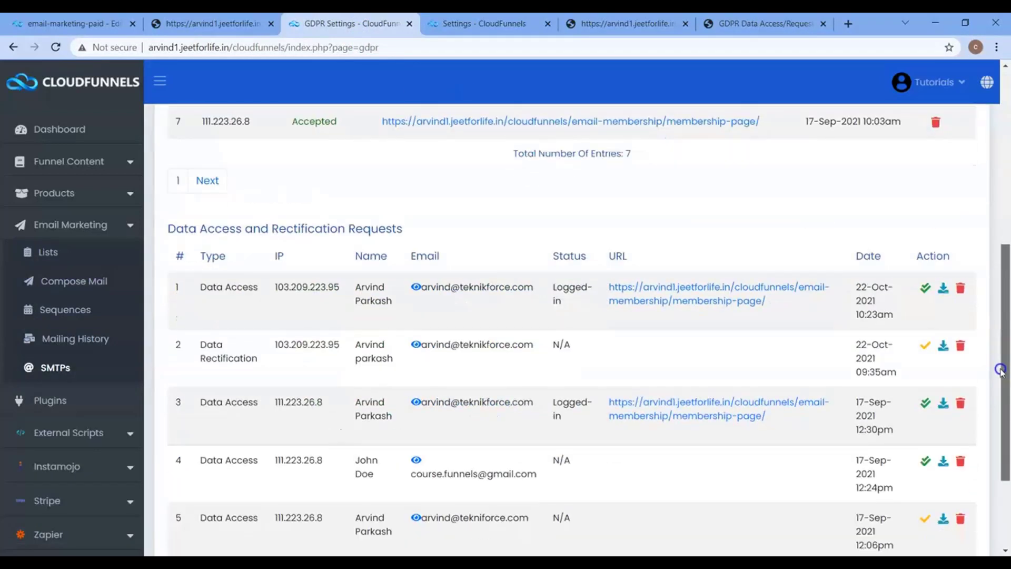
{"action": "left_click_drag", "start_coordinate": [1001, 195], "coordinate": [999, 394]}
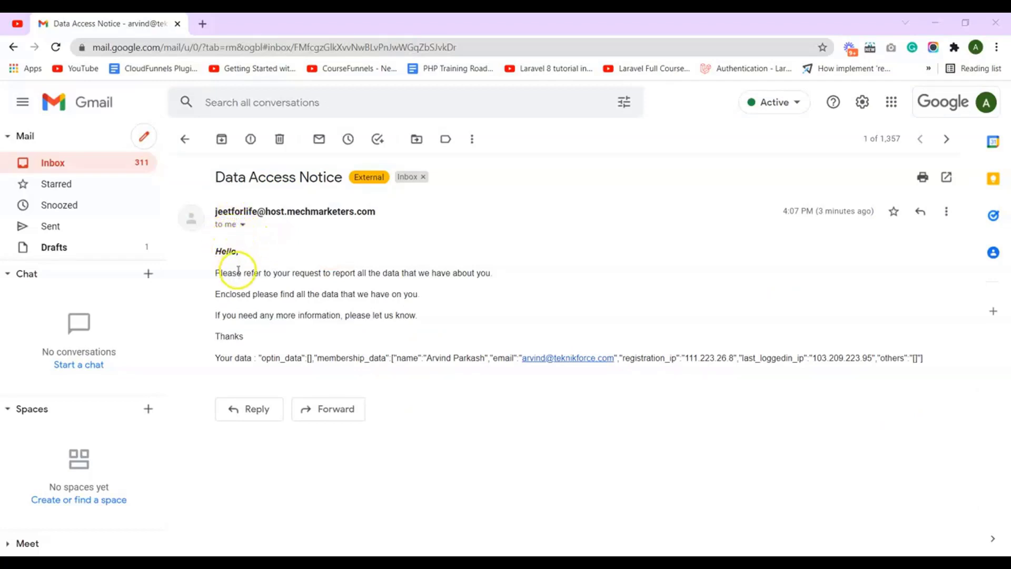
Read the Data Access Notice email in Gmail and compare its listed data with the {gdpr_data} placeholder in the CloudFunnels email body.
{"action": "left_click_drag", "start_coordinate": [223, 273], "coordinate": [232, 278]}
{"action": "left_click", "coordinate": [255, 292]}
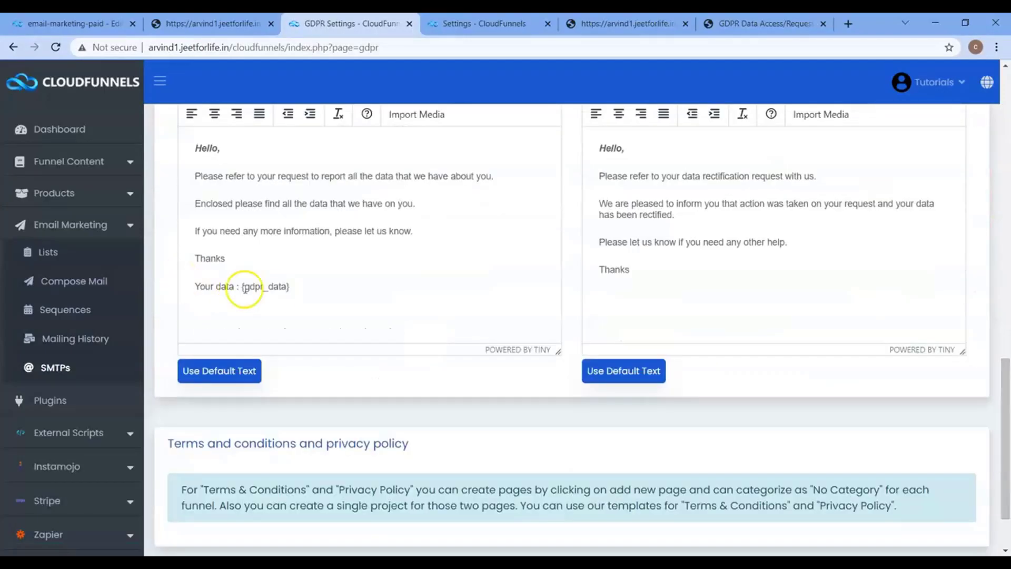
{"action": "left_click_drag", "start_coordinate": [243, 287], "coordinate": [289, 287]}
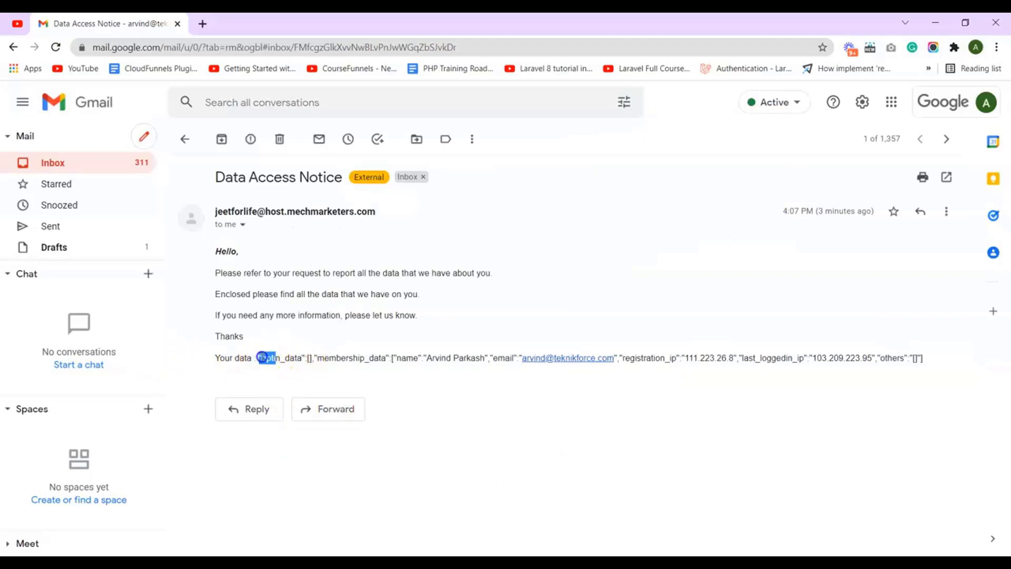
{"action": "left_click_drag", "start_coordinate": [262, 357], "coordinate": [886, 369]}
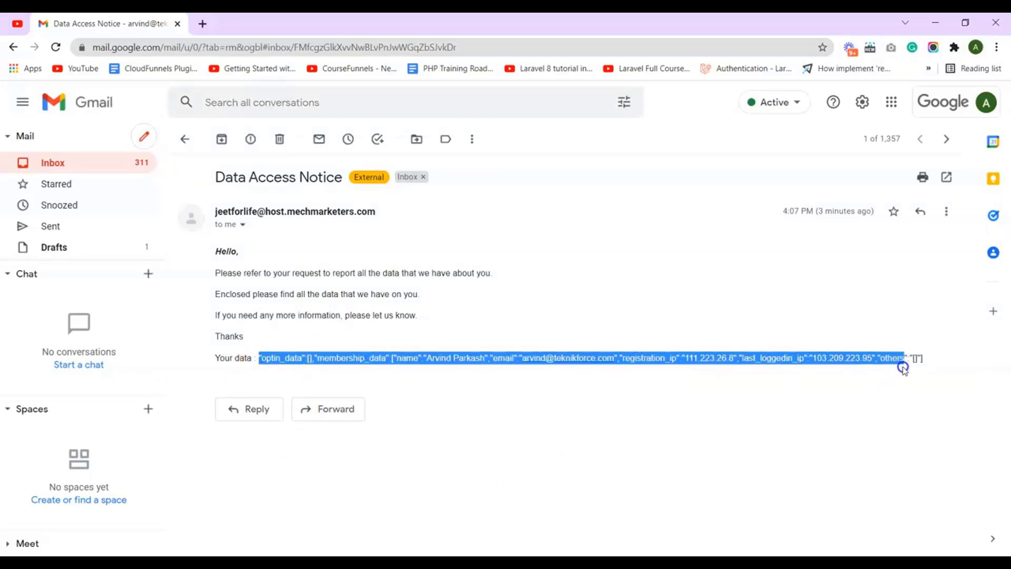
Return to the GDPR data request records in CloudFunnels, download the newest data access request's data and open the downloaded file.
{"action": "left_click", "coordinate": [516, 375]}
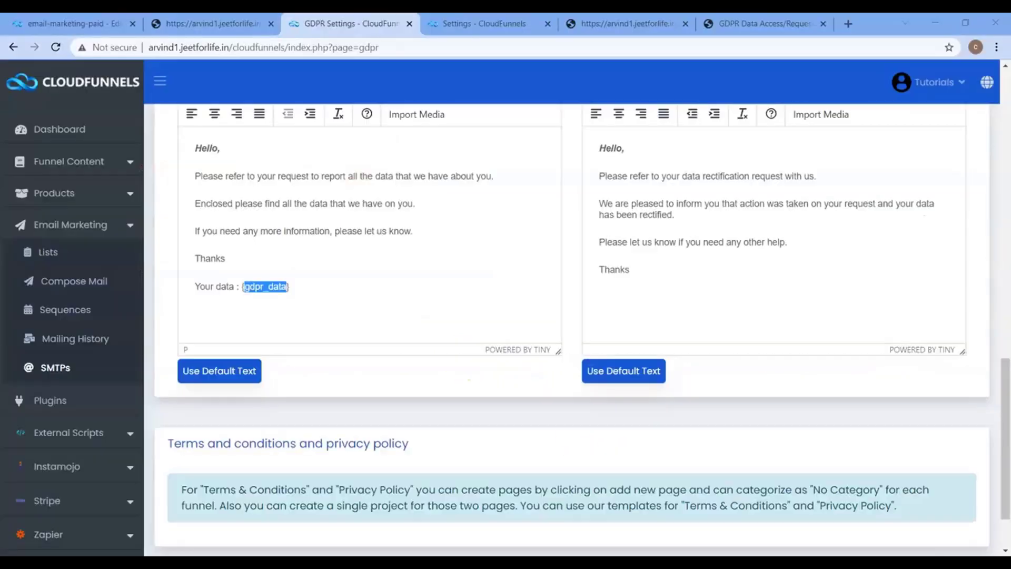
{"action": "left_click_drag", "start_coordinate": [1003, 337], "coordinate": [1004, 96]}
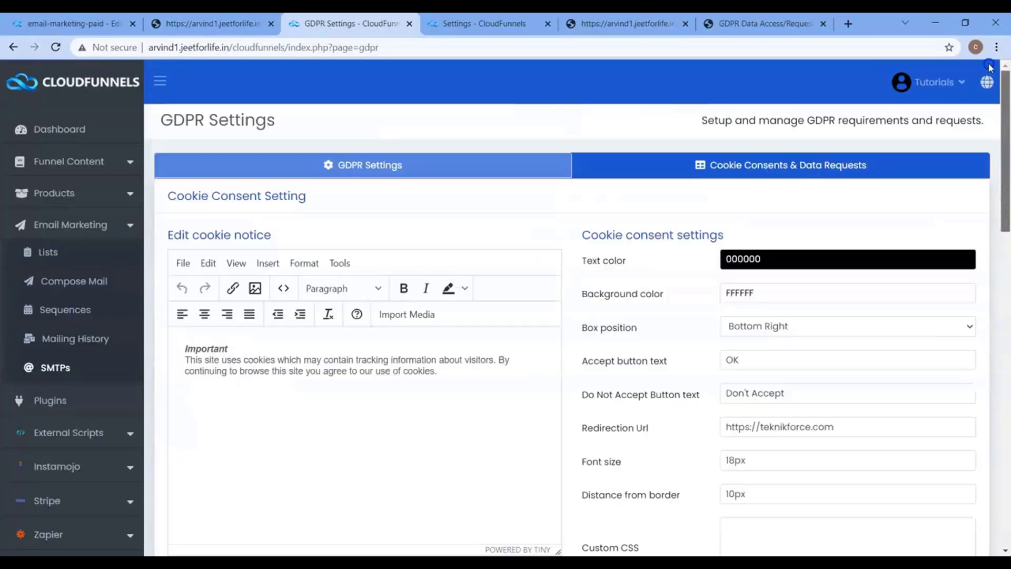
{"action": "left_click", "coordinate": [802, 176]}
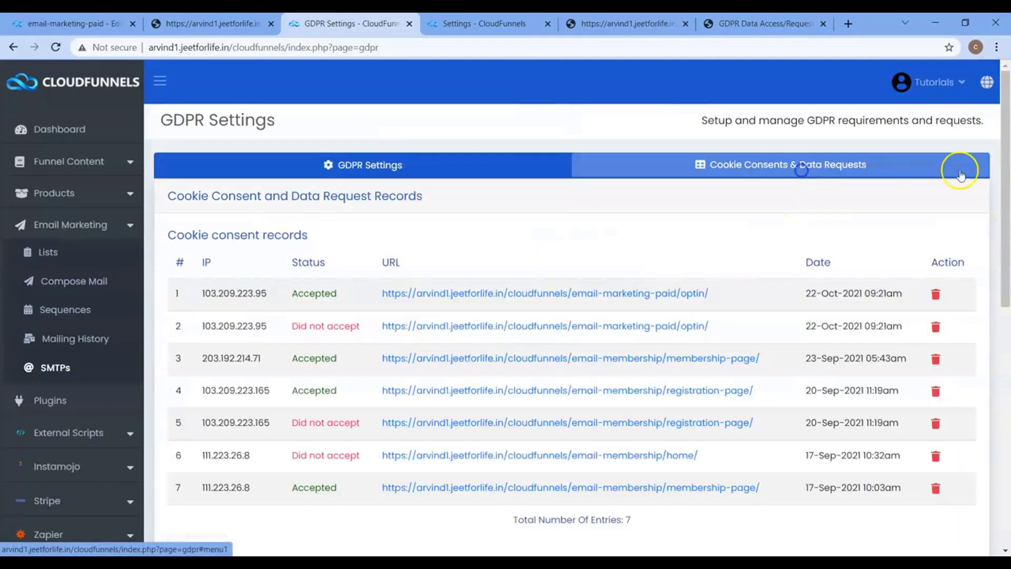
{"action": "left_click_drag", "start_coordinate": [1003, 181], "coordinate": [999, 378]}
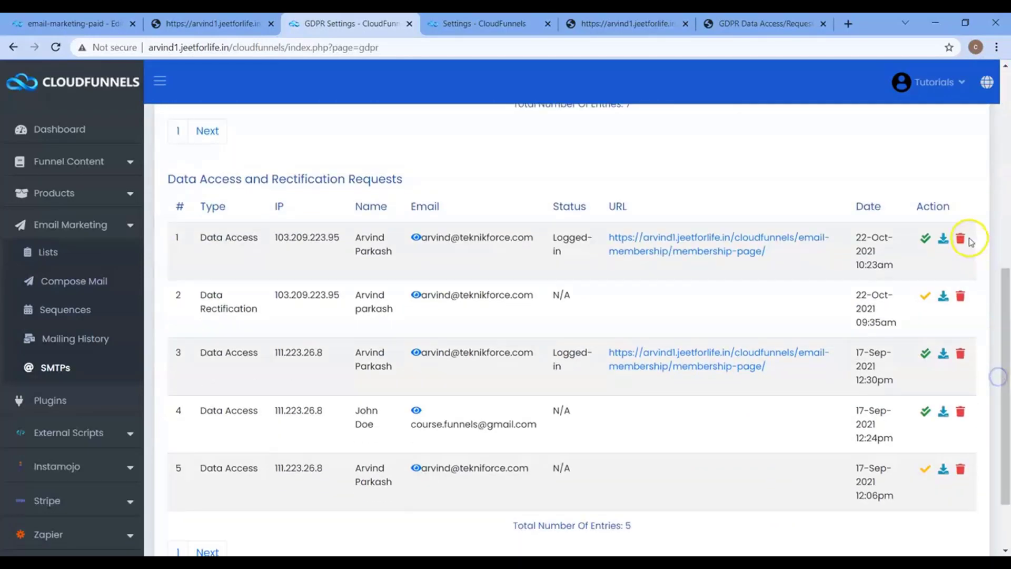
{"action": "left_click", "coordinate": [943, 241]}
{"action": "left_click", "coordinate": [69, 538]}
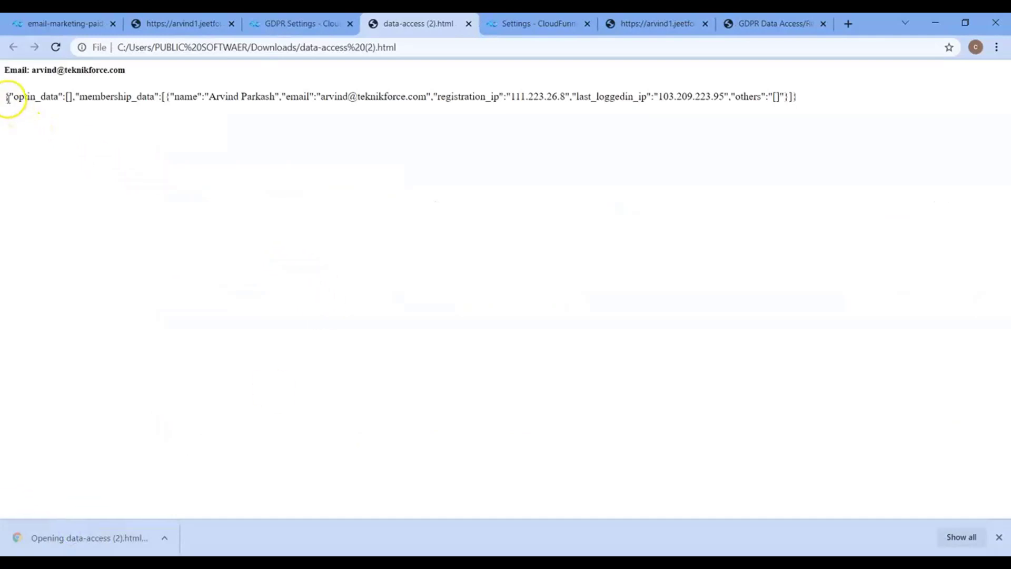
Read the terms and conditions and privacy policy note in the GDPR settings, and open Funnels and sites in a new tab.
{"action": "left_click", "coordinate": [300, 23]}
{"action": "scroll", "coordinate": [1006, 519], "scroll_direction": "down", "scroll_amount": 6}
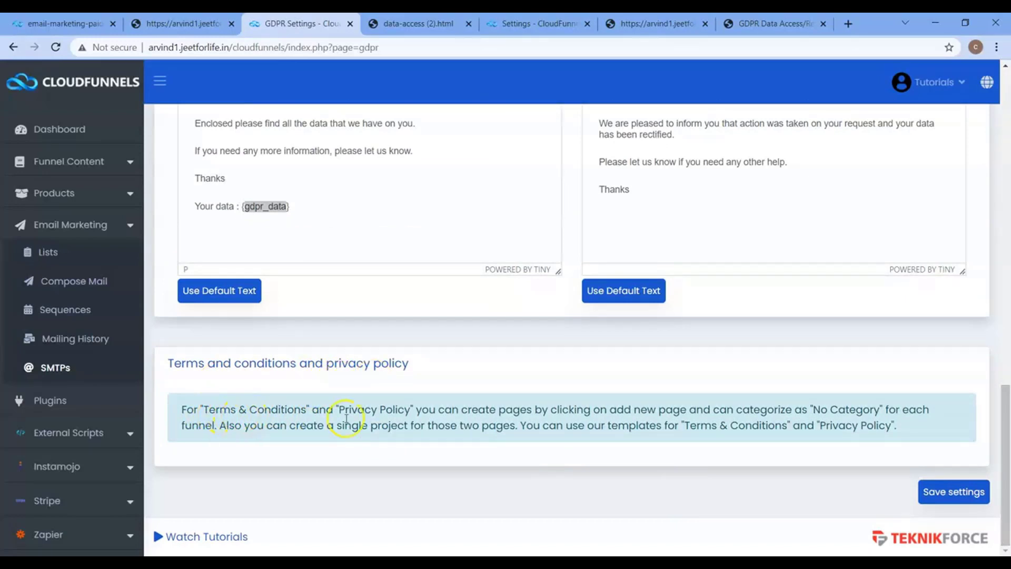
{"action": "left_click", "coordinate": [68, 162]}
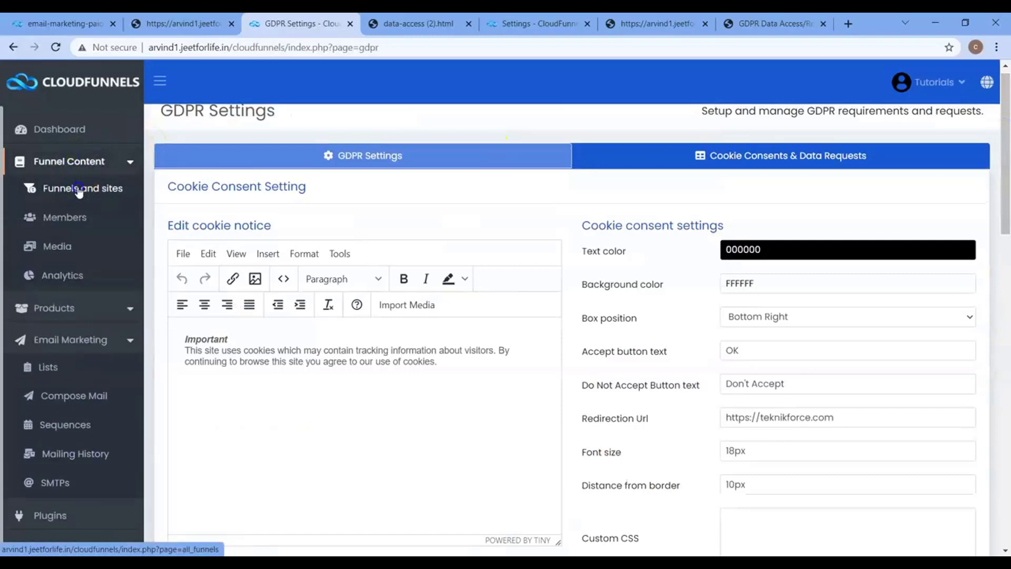
{"action": "middle_click", "coordinate": [83, 188]}
{"action": "left_click", "coordinate": [464, 23]}
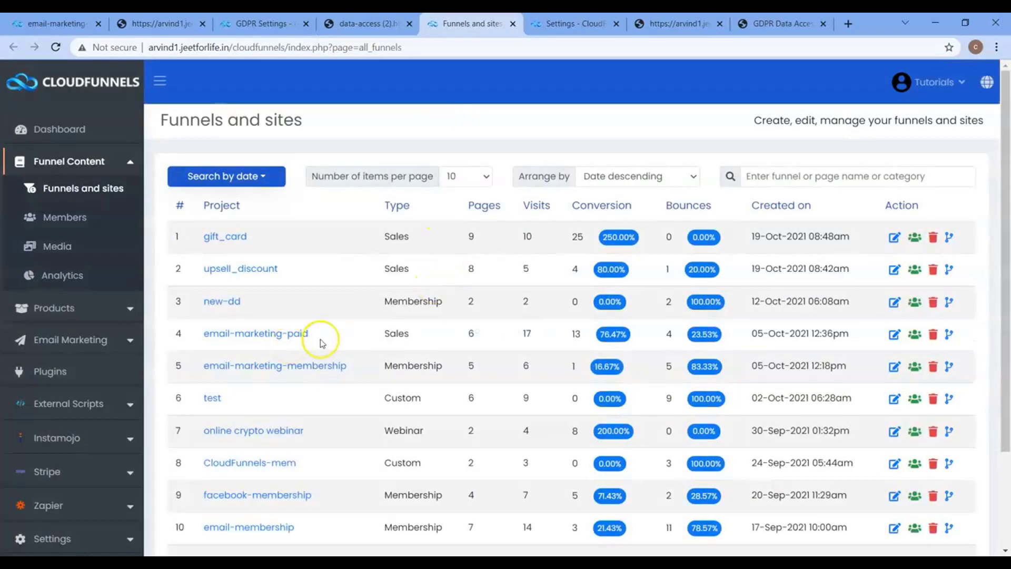
Open the email-marketing-membership funnel for editing and add a new page labelled "Privacy policy".
{"action": "scroll", "coordinate": [1003, 252], "scroll_direction": "down", "scroll_amount": 2}
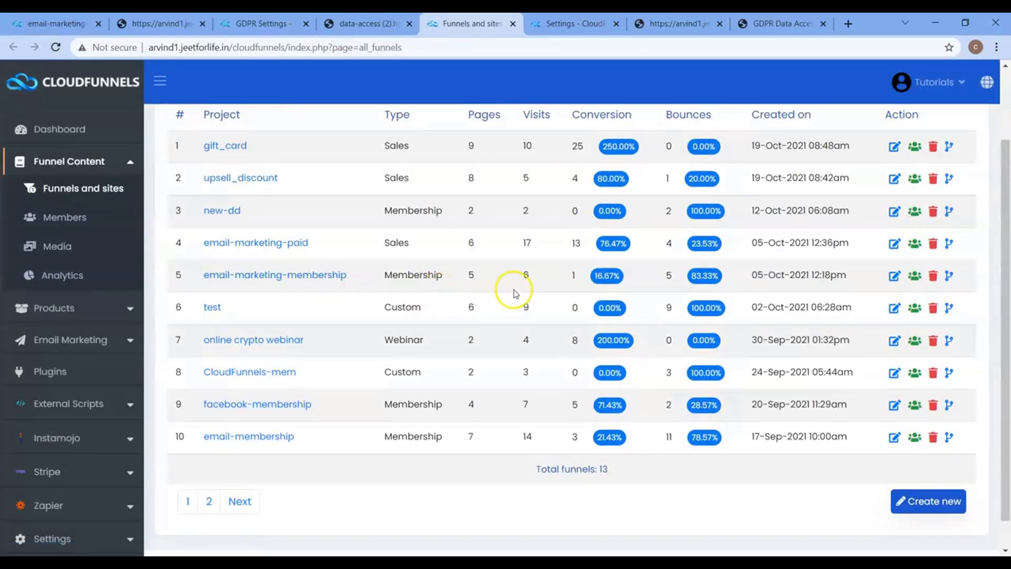
{"action": "left_click", "coordinate": [894, 275]}
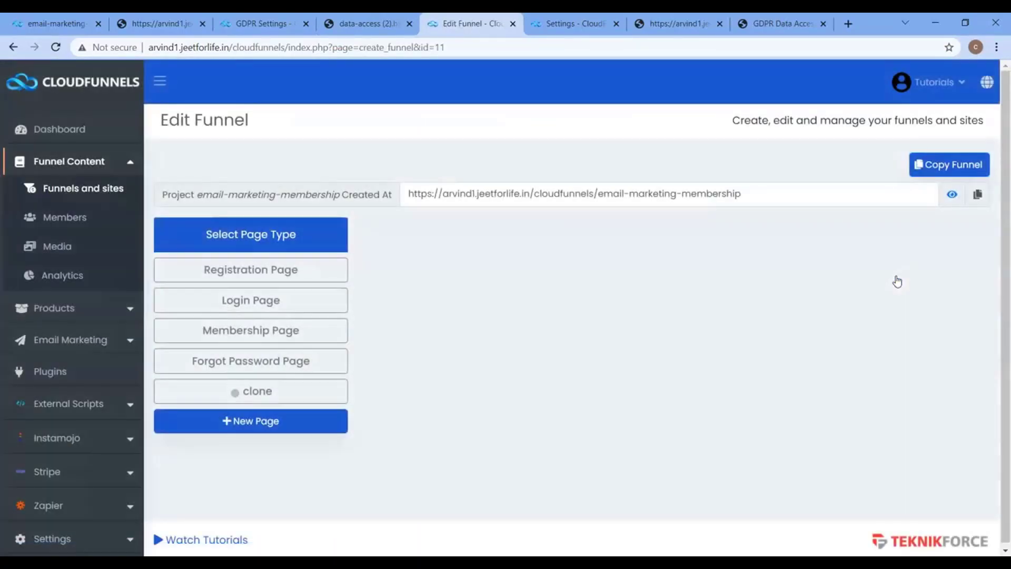
{"action": "left_click", "coordinate": [233, 422]}
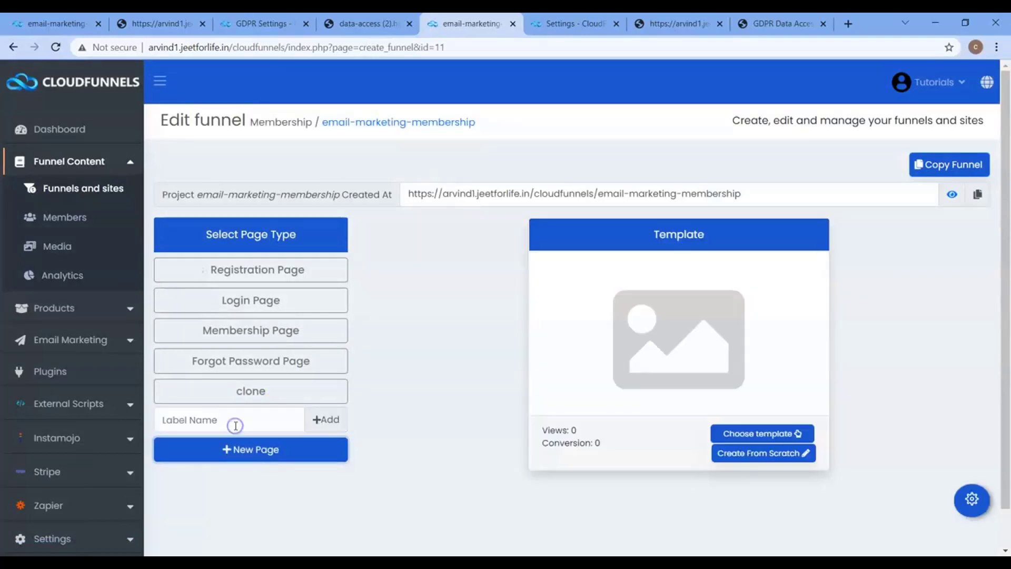
{"action": "left_click", "coordinate": [219, 420]}
{"action": "type", "text": "Privacy policy"}
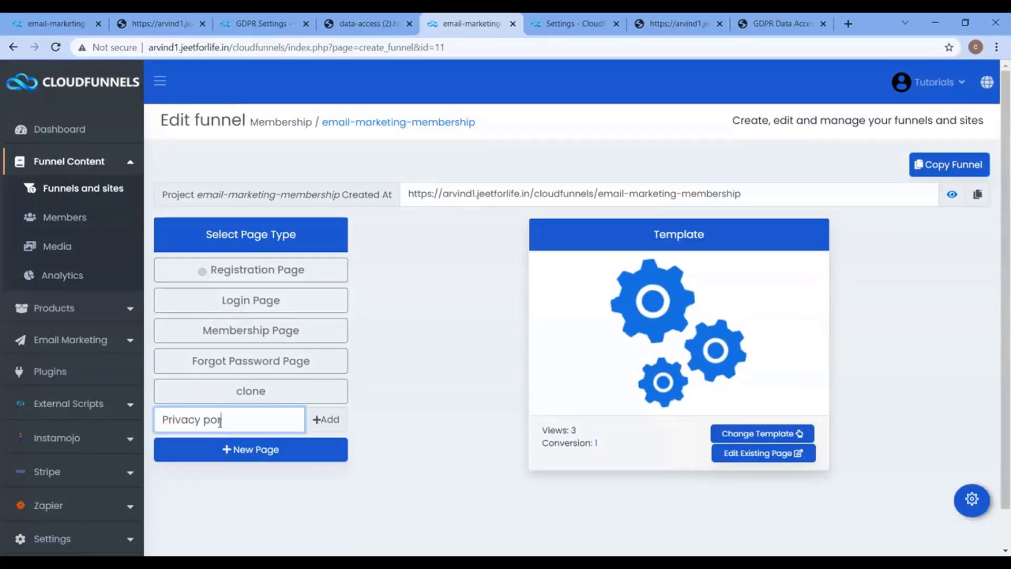
{"action": "left_click", "coordinate": [322, 420]}
Set the Privacy policy page's category to Privacy Policy in its page settings and save them.
{"action": "left_click", "coordinate": [287, 423]}
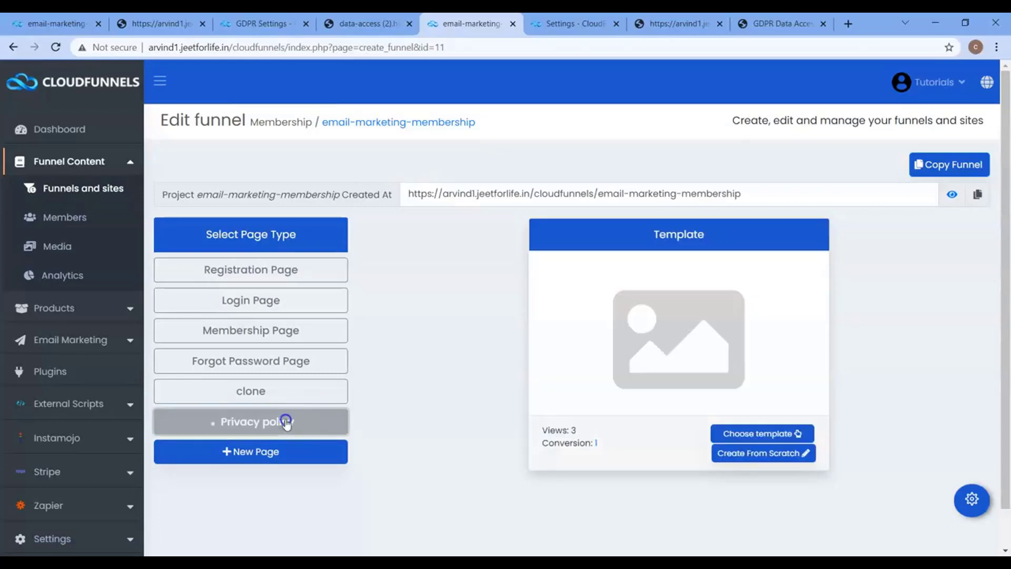
{"action": "left_click", "coordinate": [971, 501]}
{"action": "left_click_drag", "start_coordinate": [1000, 354], "coordinate": [1003, 510]}
{"action": "left_click", "coordinate": [229, 242]}
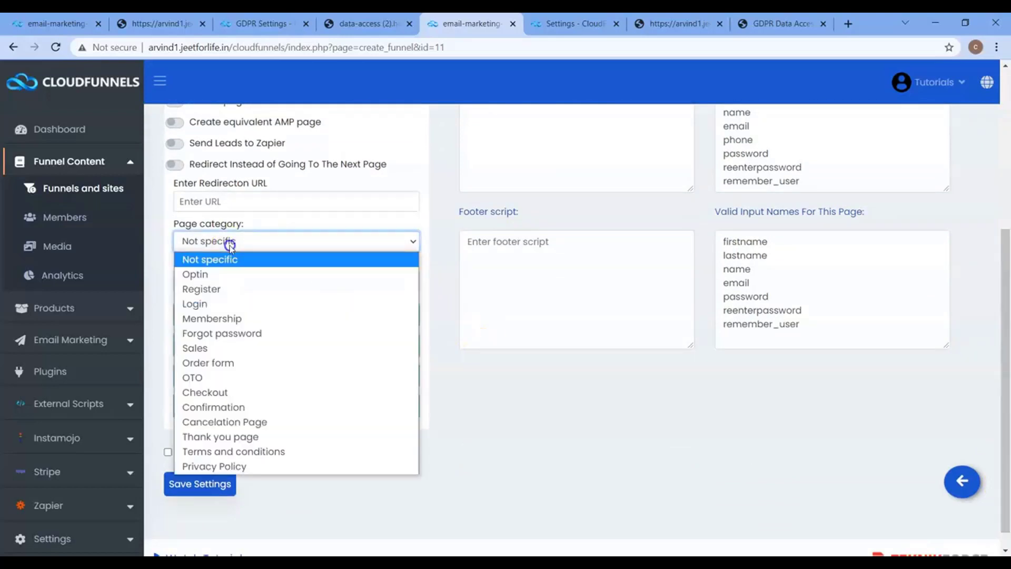
{"action": "left_click", "coordinate": [232, 466]}
{"action": "left_click", "coordinate": [207, 485]}
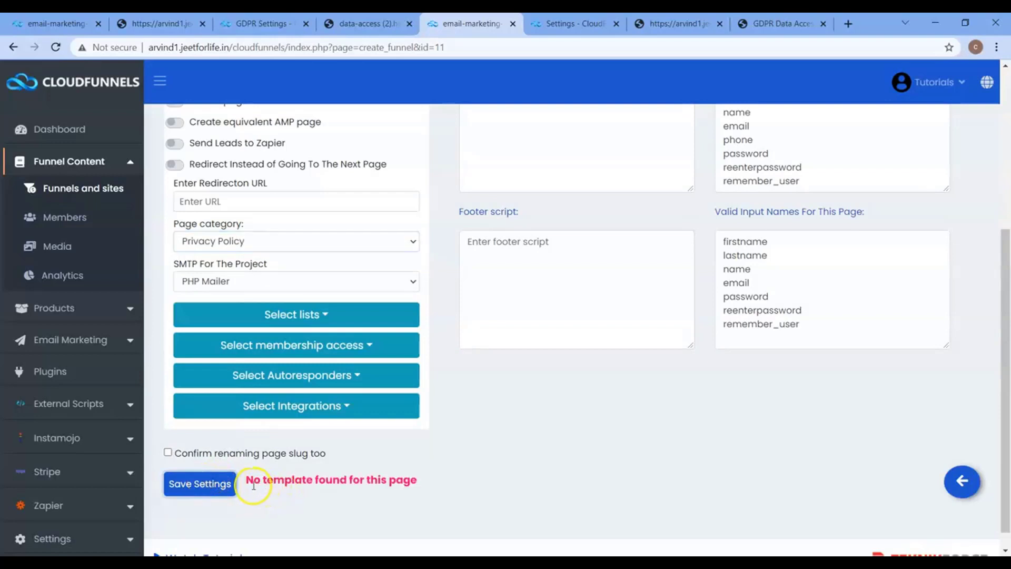
{"action": "left_click_drag", "start_coordinate": [253, 486], "coordinate": [346, 481]}
{"action": "left_click", "coordinate": [345, 481]}
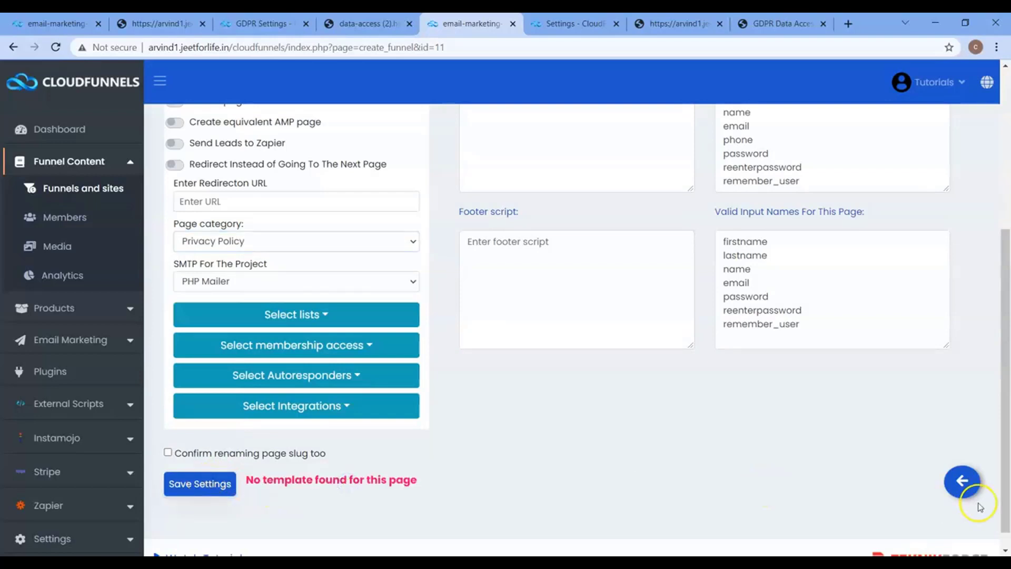
Preview the Privacy Policy template for the Privacy policy page and apply it to that page.
{"action": "left_click", "coordinate": [963, 483]}
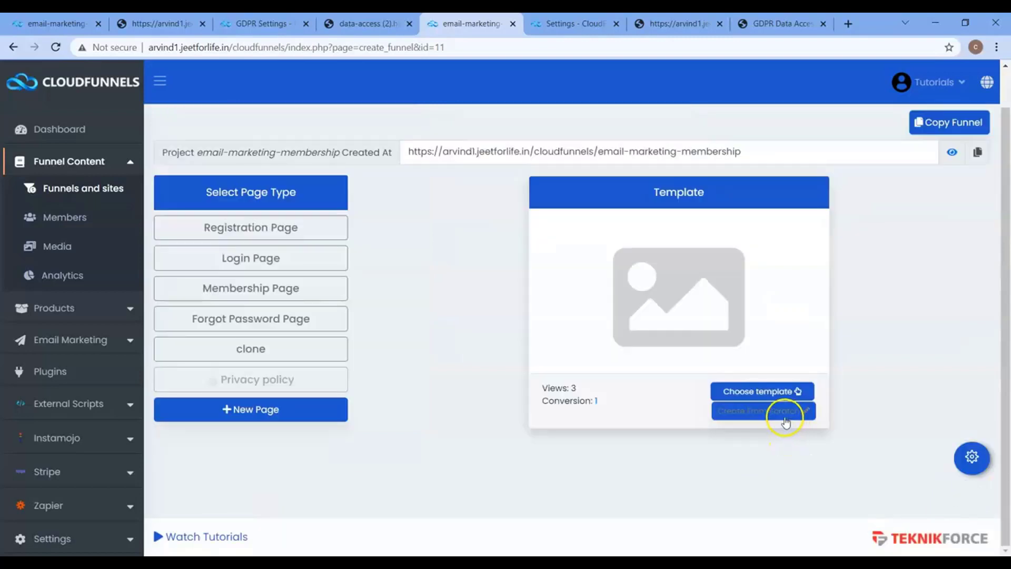
{"action": "left_click", "coordinate": [768, 391]}
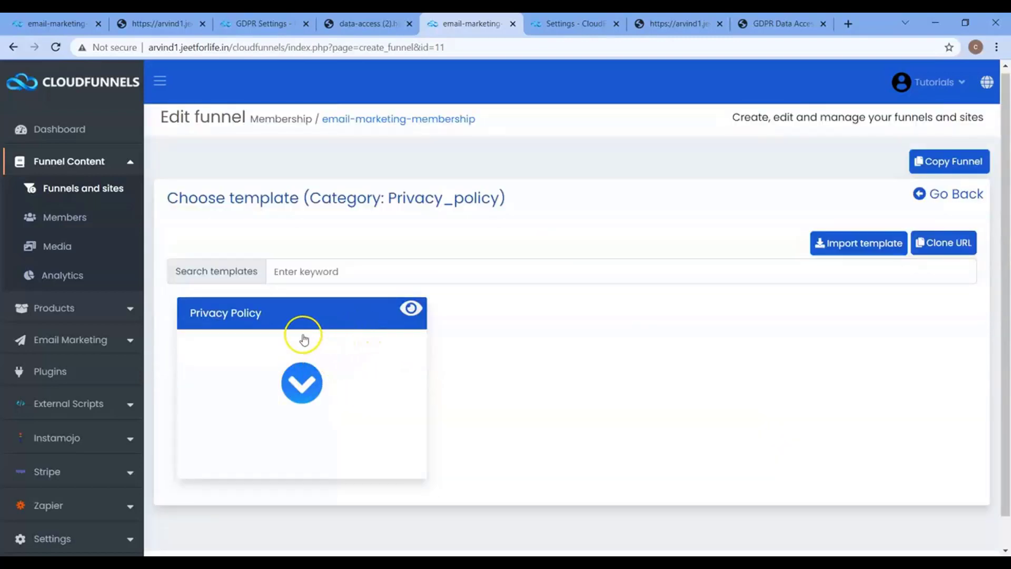
{"action": "left_click", "coordinate": [411, 309]}
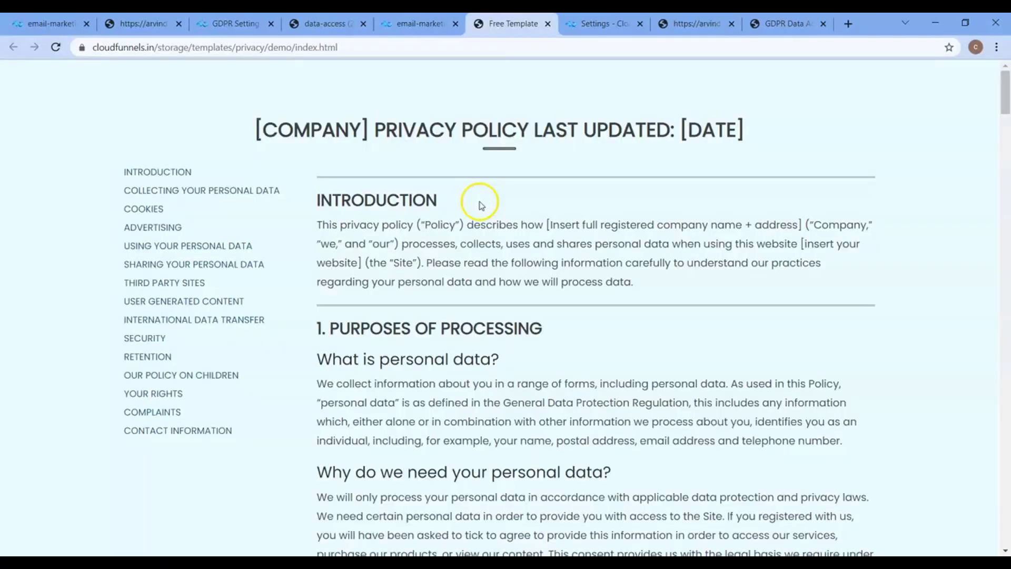
{"action": "left_click_drag", "start_coordinate": [1006, 114], "coordinate": [1007, 452]}
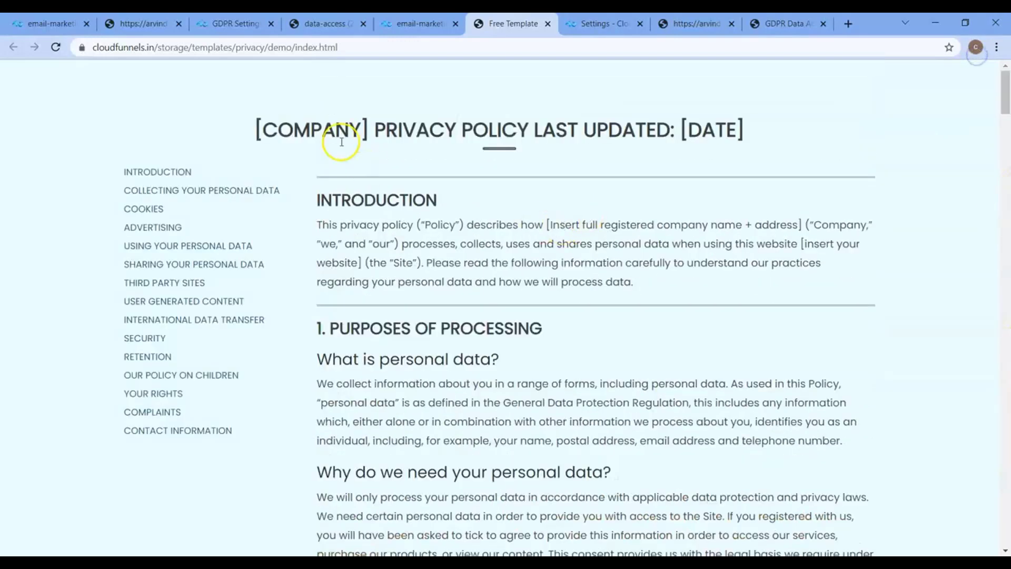
{"action": "left_click", "coordinate": [420, 23]}
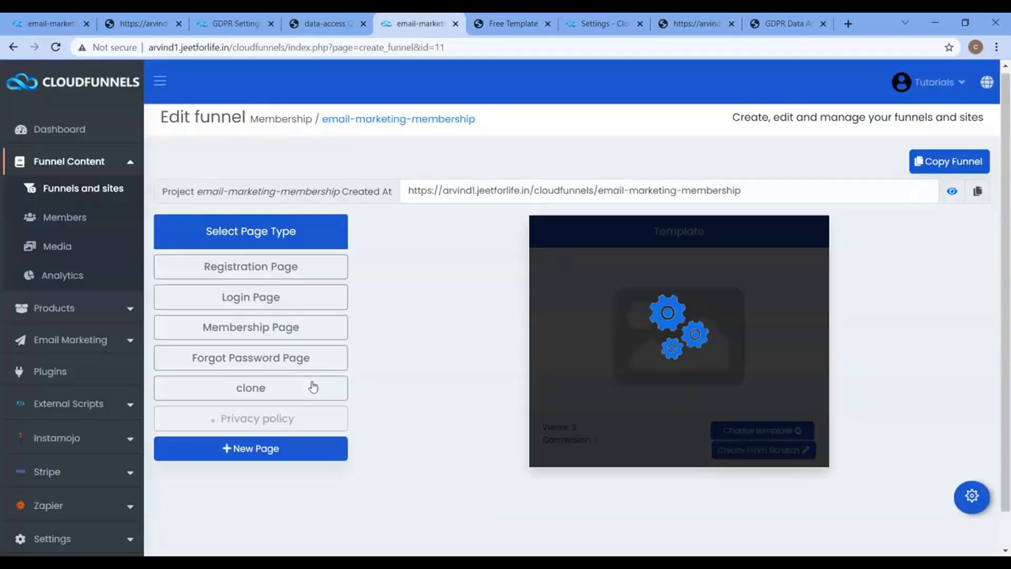
{"action": "left_click", "coordinate": [316, 418]}
Add another page labelled "Term and Conditions" to the email-marketing-membership funnel.
{"action": "left_click", "coordinate": [283, 448]}
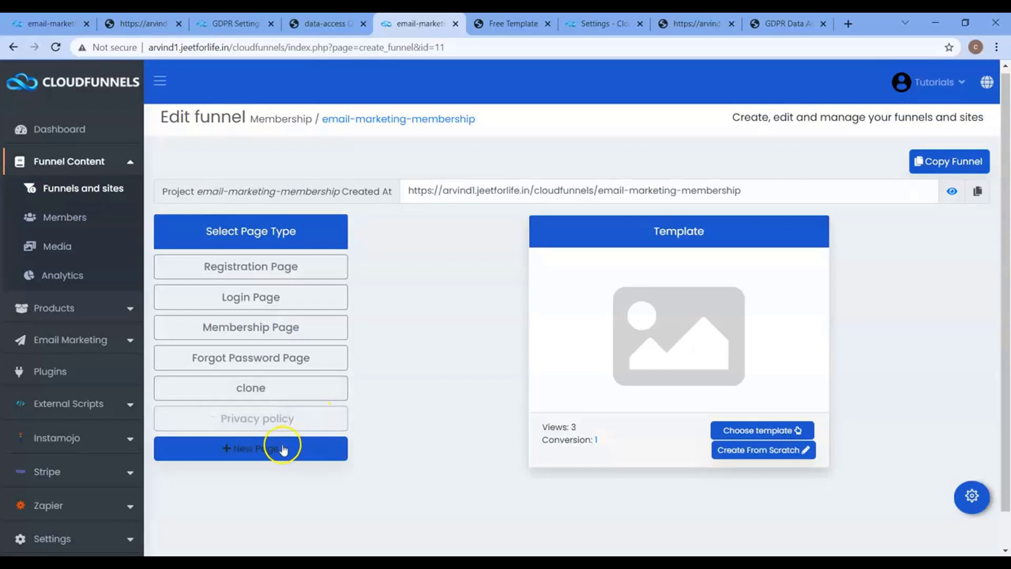
{"action": "left_click", "coordinate": [256, 452]}
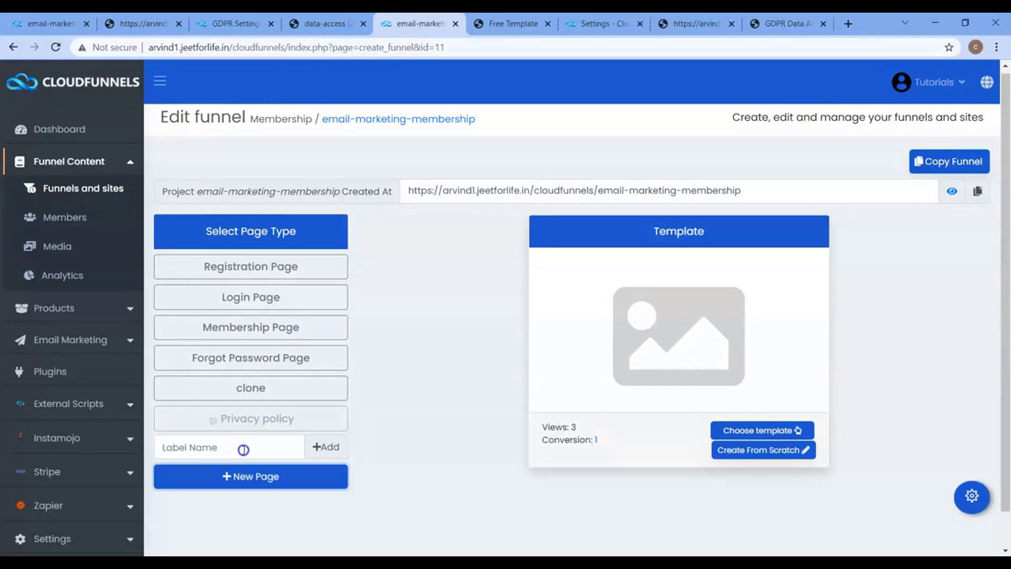
{"action": "left_click", "coordinate": [243, 449]}
{"action": "type", "text": "Term and Conditions"}
{"action": "left_click", "coordinate": [326, 447]}
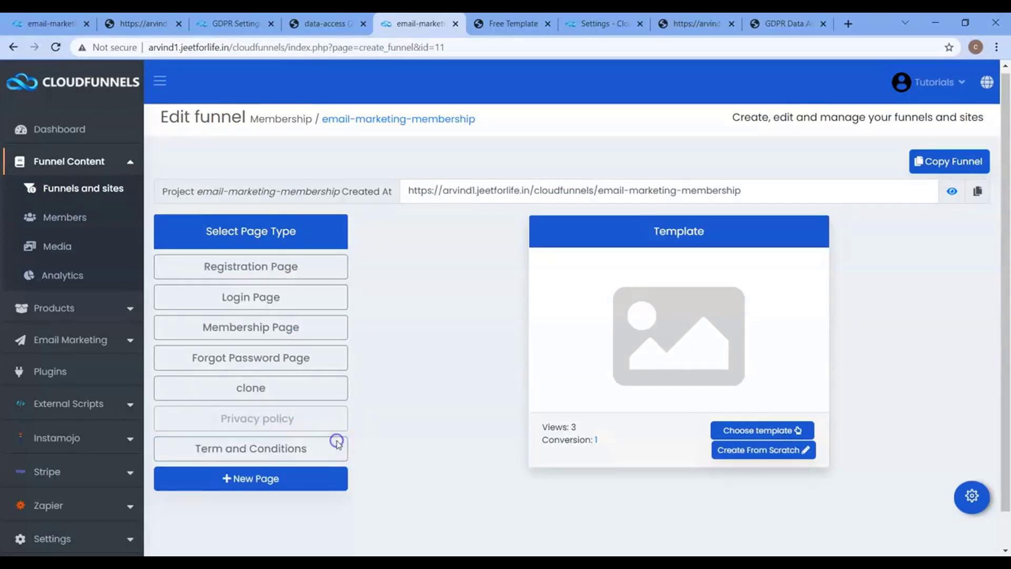
Set the Term and Conditions page's category to Terms and conditions in its page settings and save them.
{"action": "left_click", "coordinate": [314, 447]}
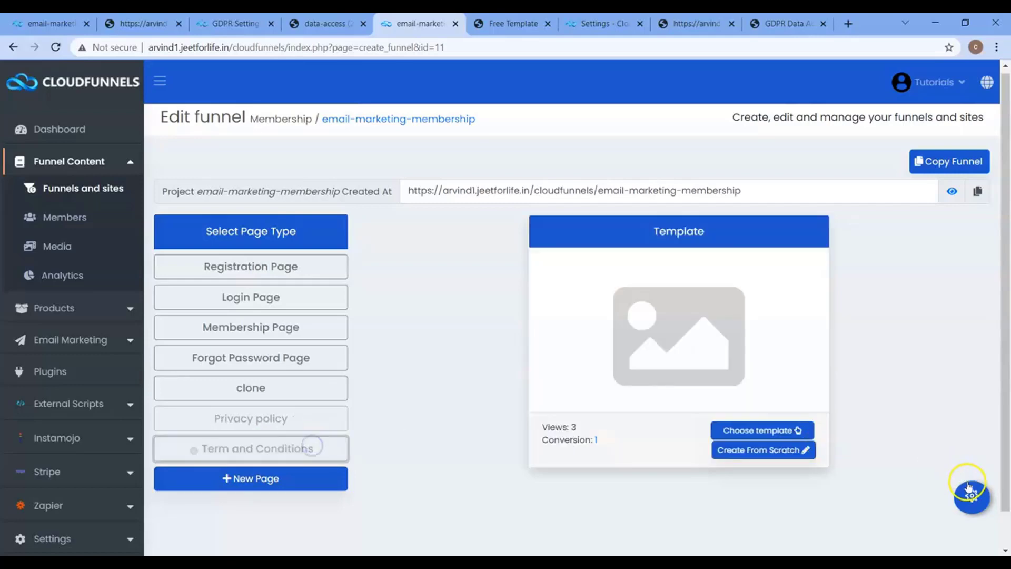
{"action": "left_click", "coordinate": [972, 496]}
{"action": "left_click_drag", "start_coordinate": [1005, 289], "coordinate": [1004, 464]}
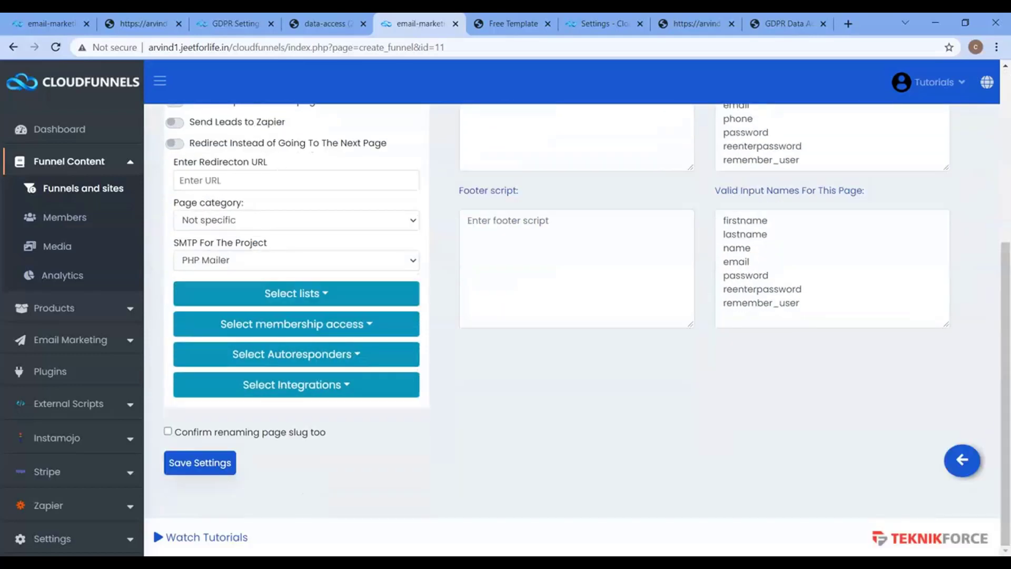
{"action": "left_click", "coordinate": [284, 218]}
{"action": "left_click", "coordinate": [257, 341]}
{"action": "left_click", "coordinate": [232, 217]}
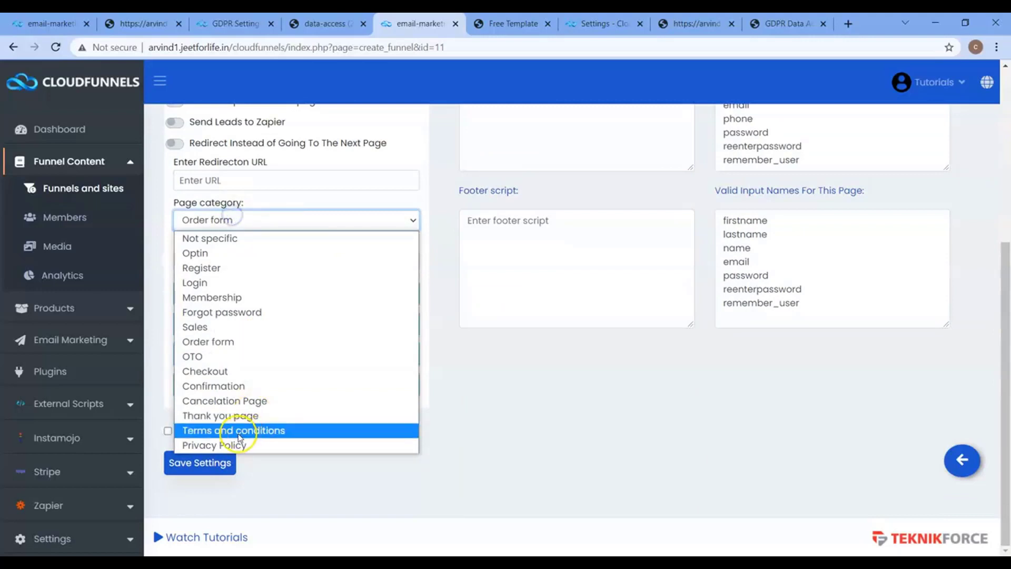
{"action": "left_click", "coordinate": [236, 430]}
{"action": "left_click", "coordinate": [202, 465]}
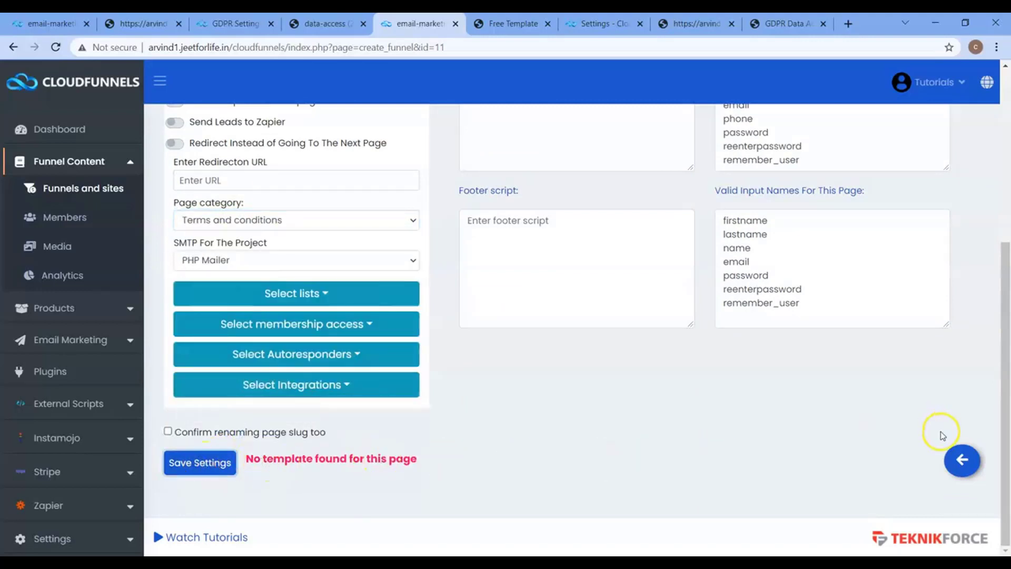
Preview the Terms & Conditions template for the Term and Conditions page and apply it to that page.
{"action": "left_click", "coordinate": [961, 458]}
{"action": "left_click", "coordinate": [763, 393]}
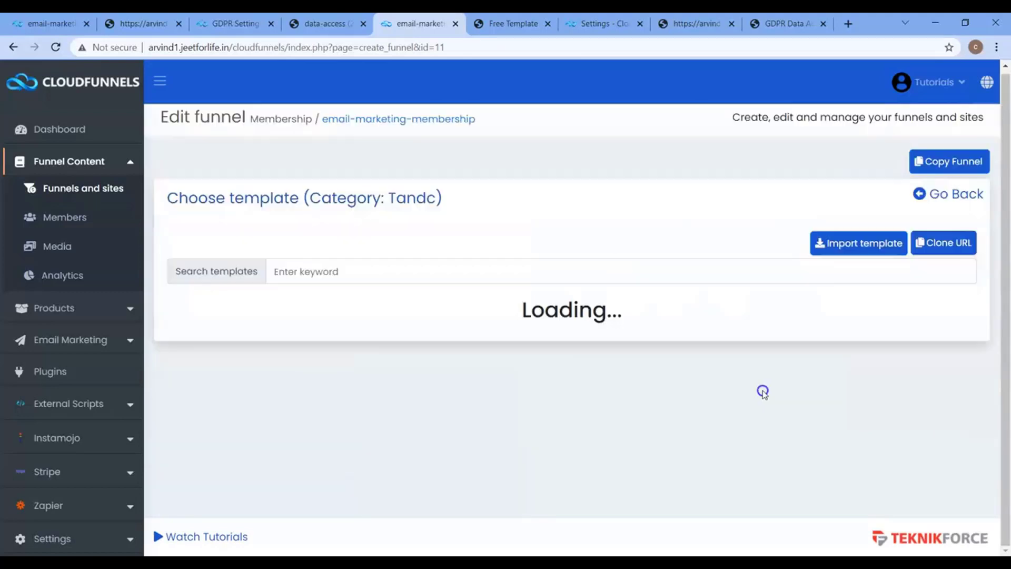
{"action": "mouse_move", "coordinate": [271, 377]}
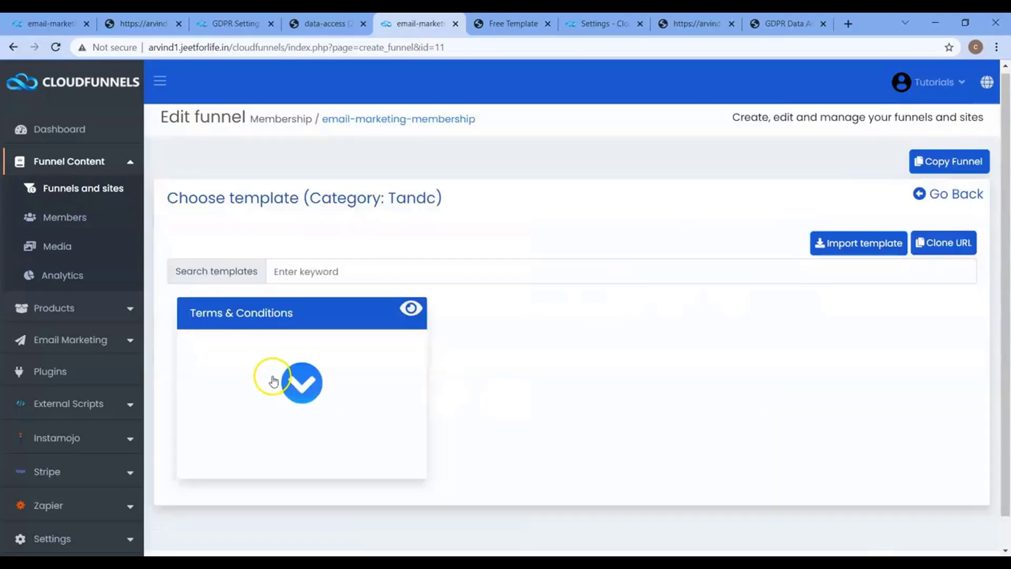
{"action": "left_click", "coordinate": [412, 310]}
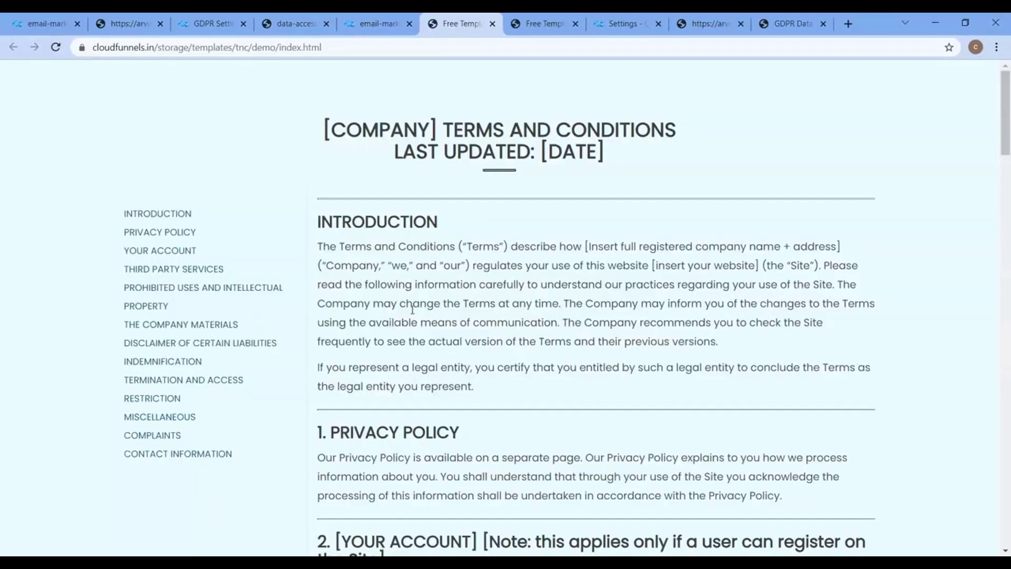
{"action": "left_click", "coordinate": [378, 23]}
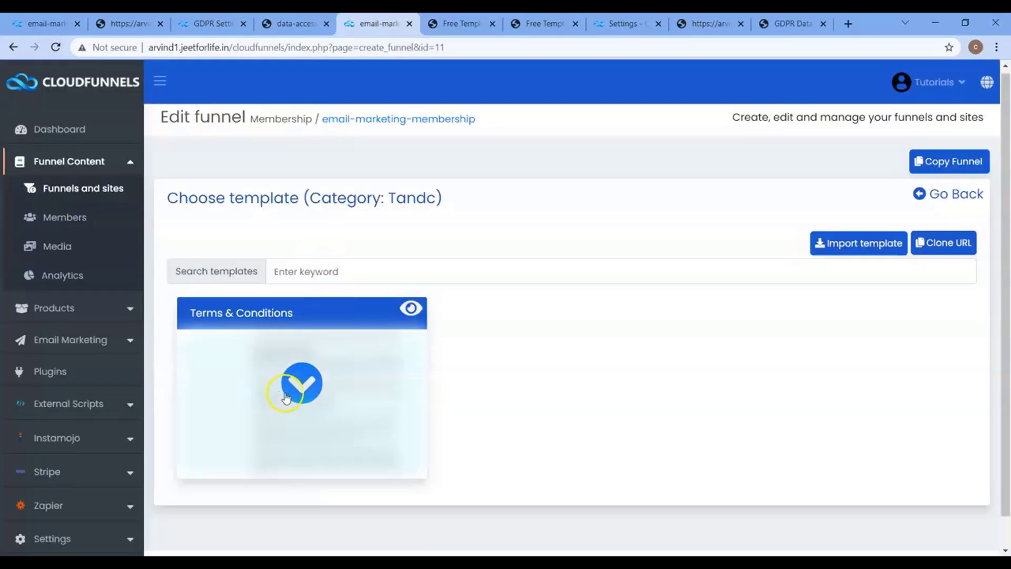
{"action": "left_click", "coordinate": [298, 391]}
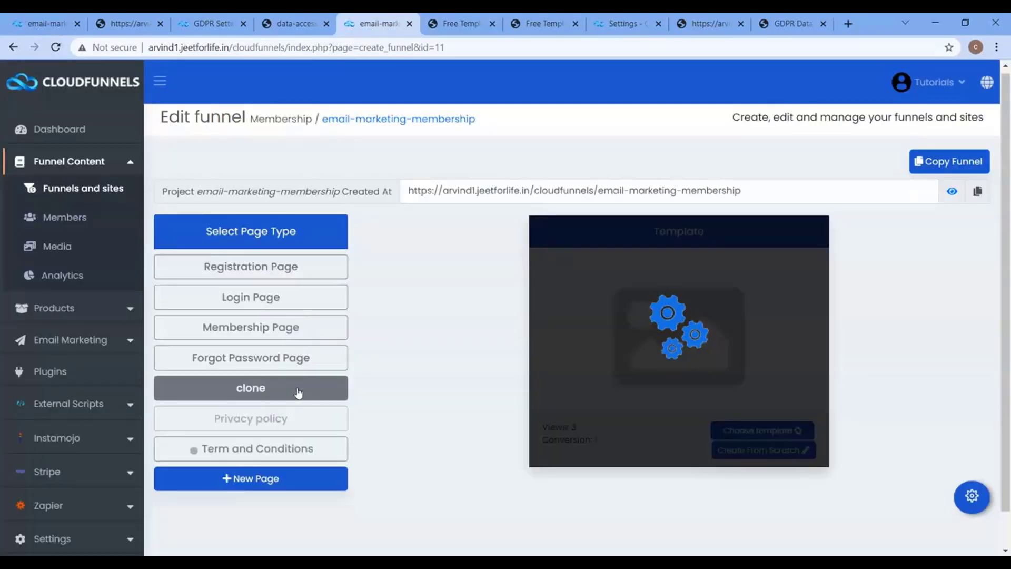
{"action": "left_click", "coordinate": [412, 452]}
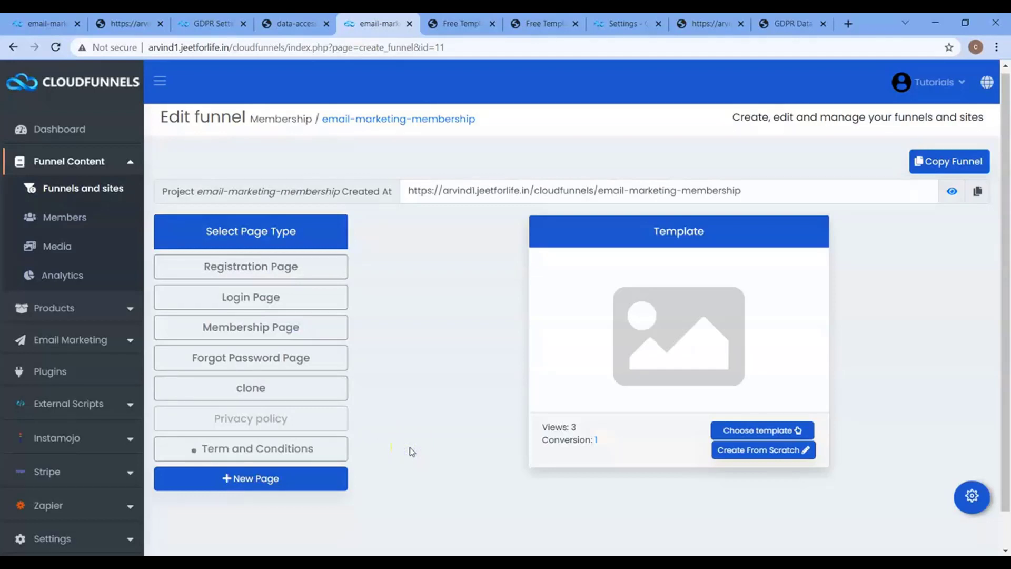